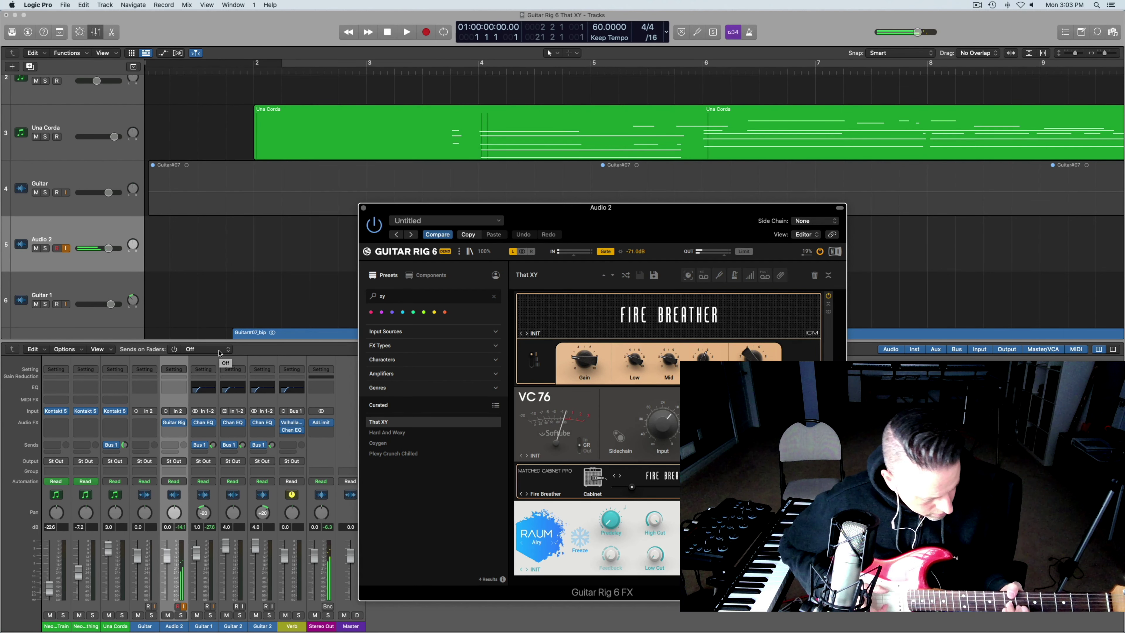
Close the Guitar Rig 6 plug-in window of the Audio 2 track
click(363, 207)
scroll(371, 214, down, 1)
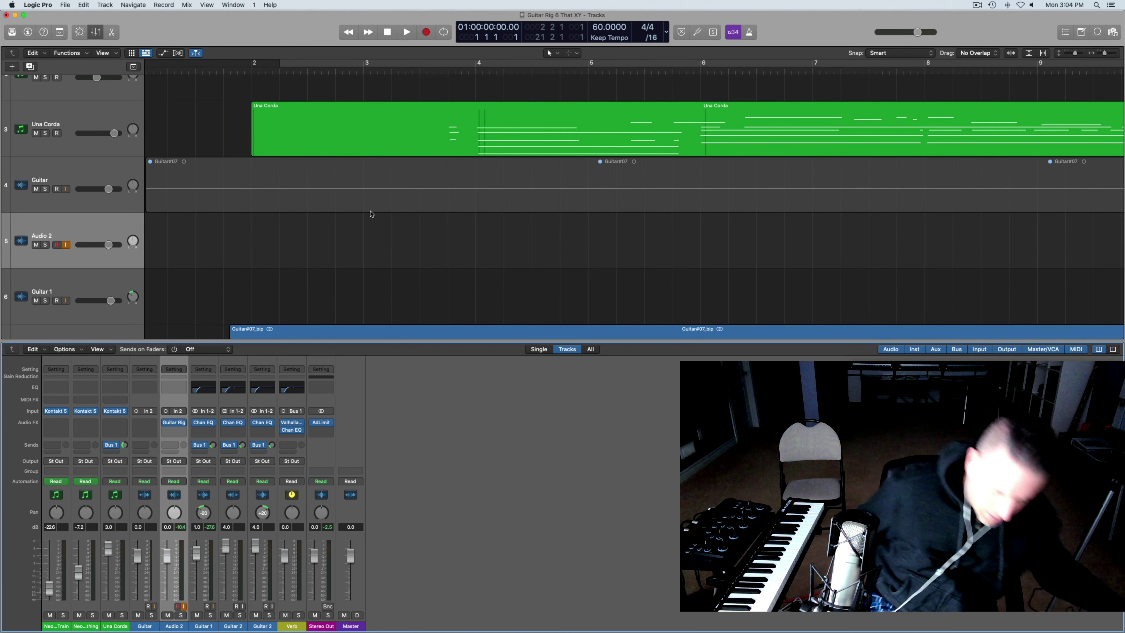
key(v)
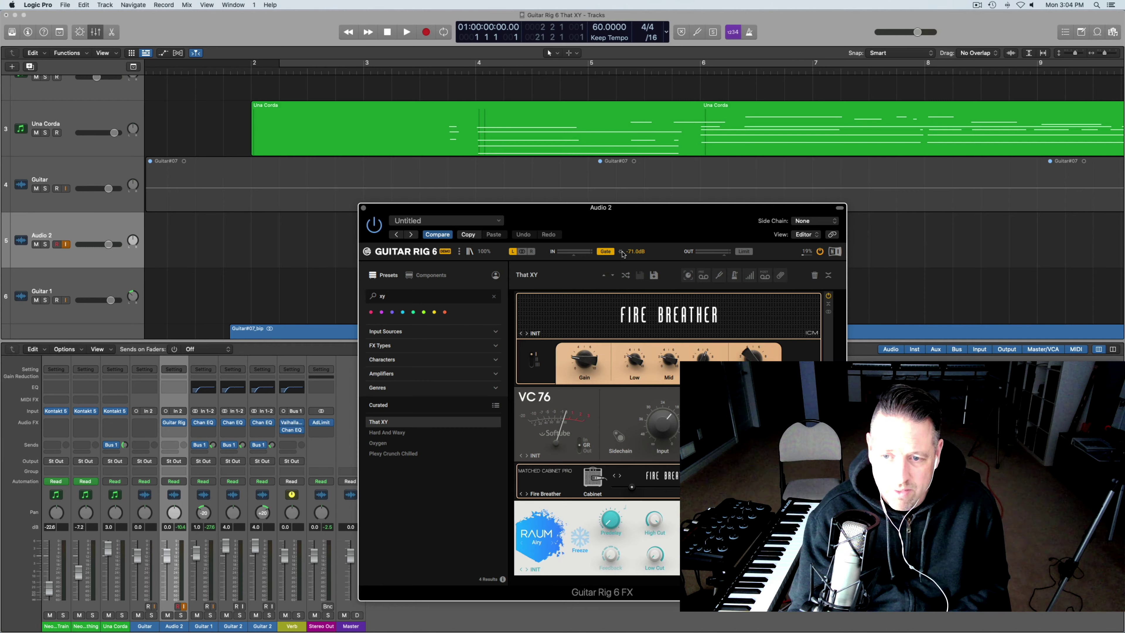
key(super+w)
Play the project from bar 1 with the Neo Steam Neo Distant Train track selected, solo that track briefly, and stop playback
scroll(111, 132, up, 5)
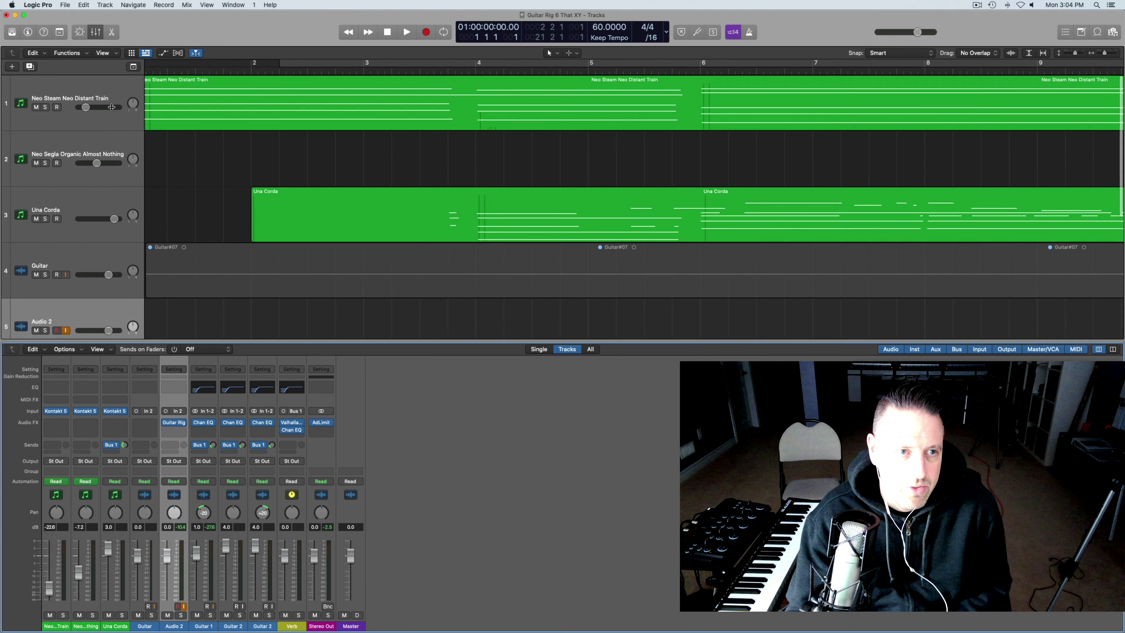
click(90, 96)
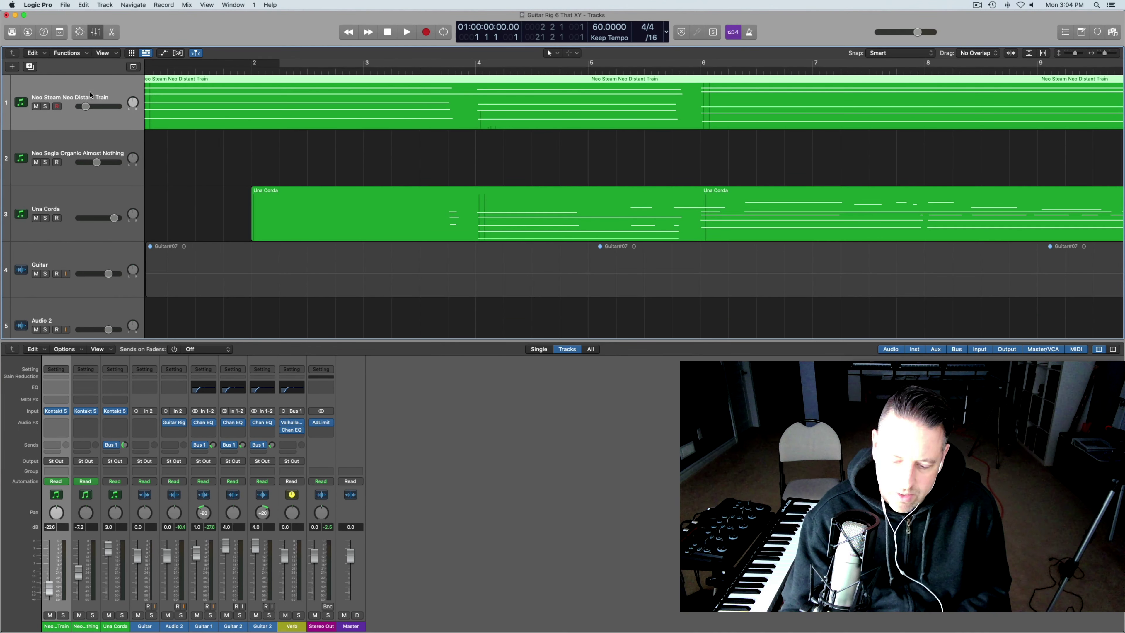
scroll(90, 94, left, 1)
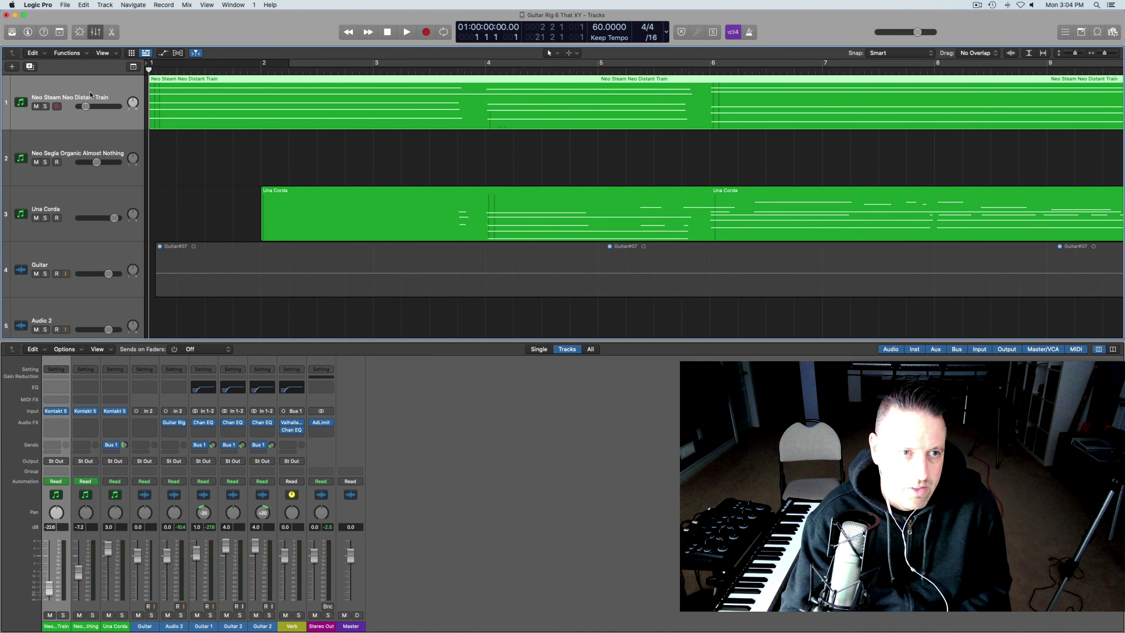
scroll(26, 107, down, 1)
scroll(26, 107, up, 1)
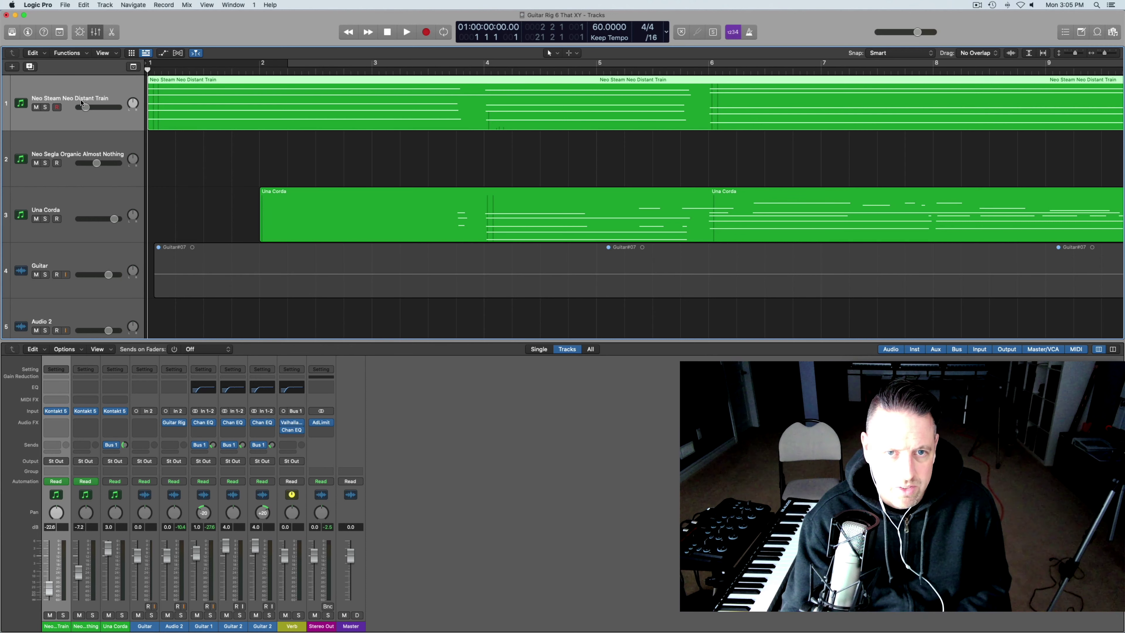
key(space)
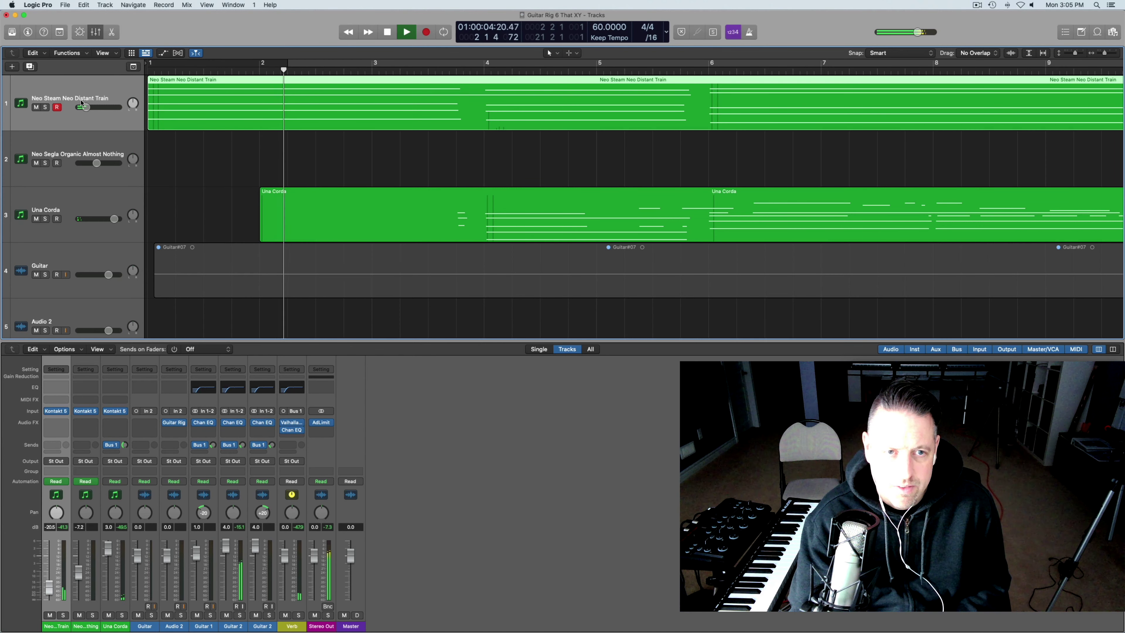
click(44, 108)
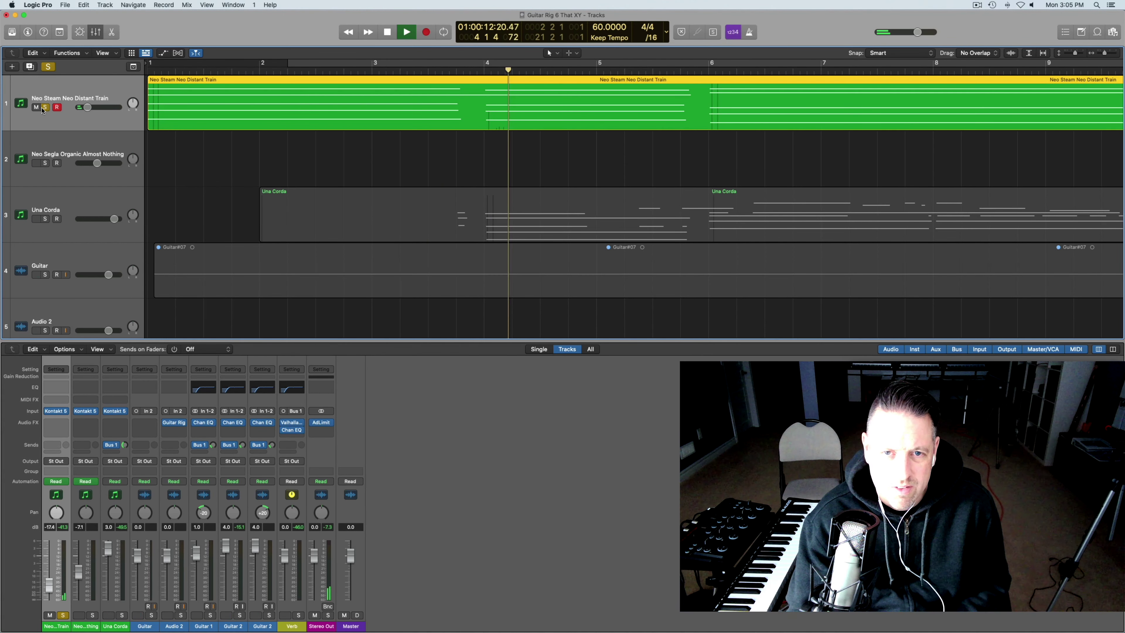
click(44, 108)
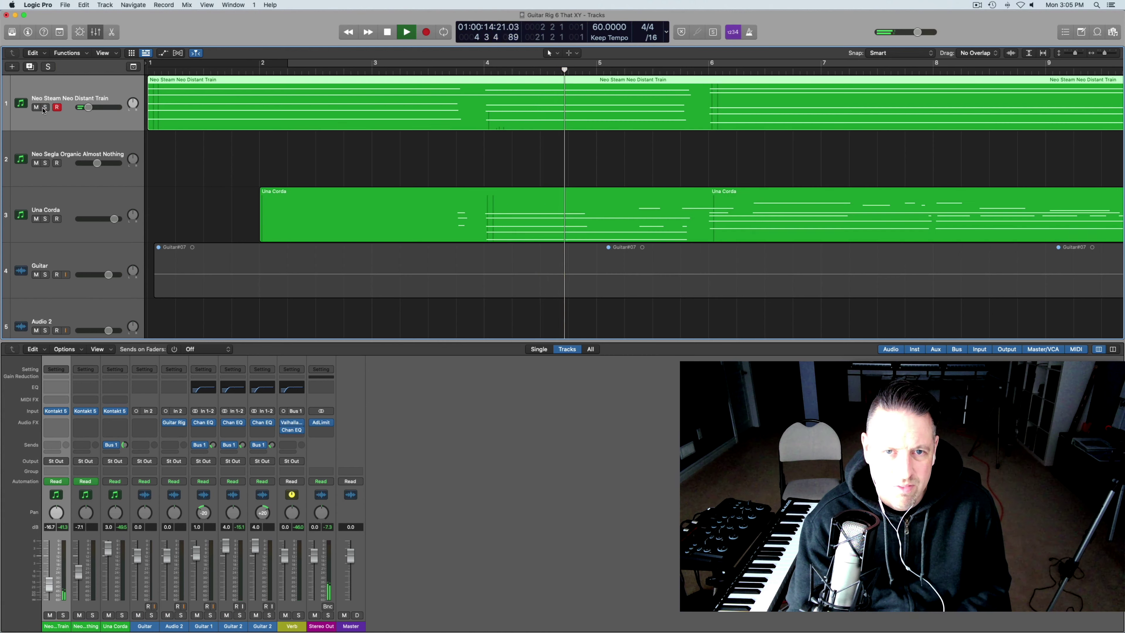
key(space)
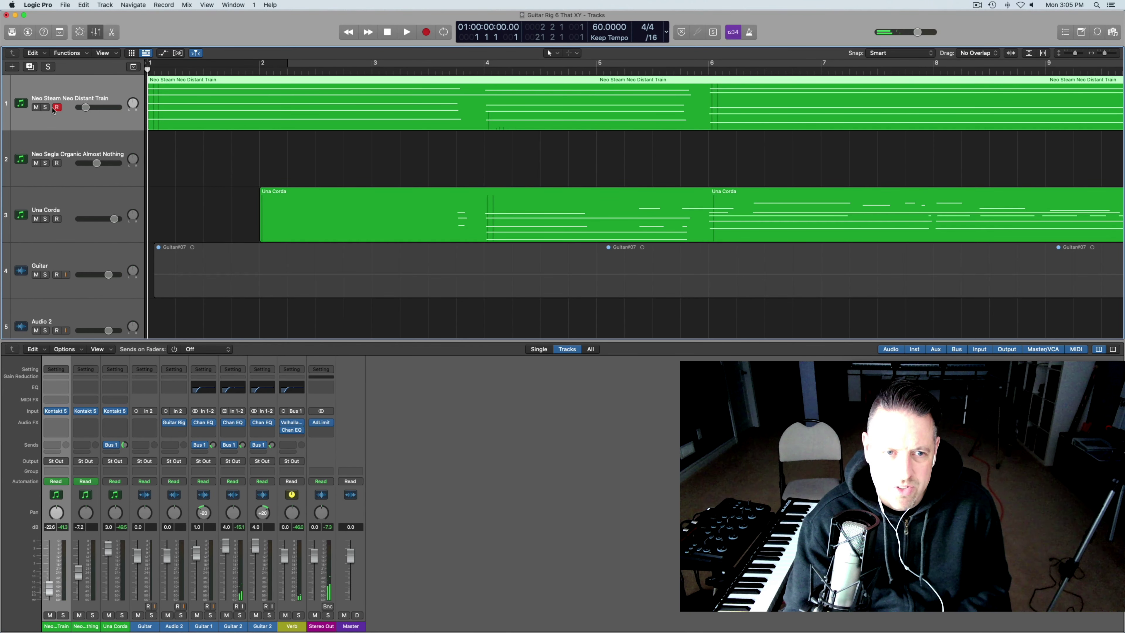
Audition the Una Corda track in solo from just before bar 4, stop playback and turn its solo off
click(84, 191)
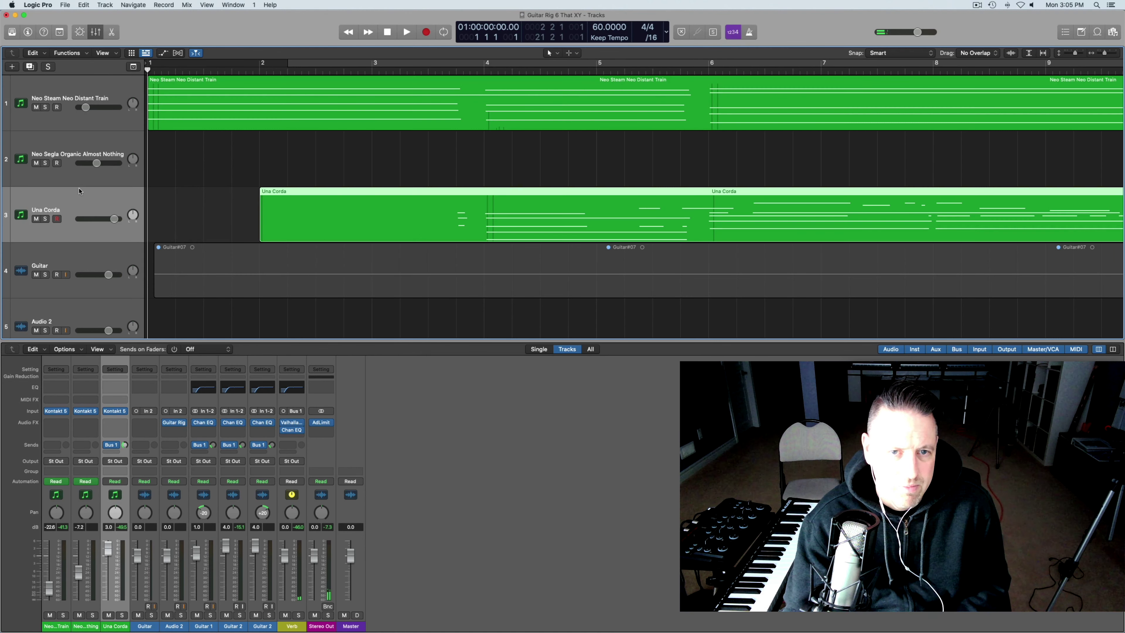
click(46, 219)
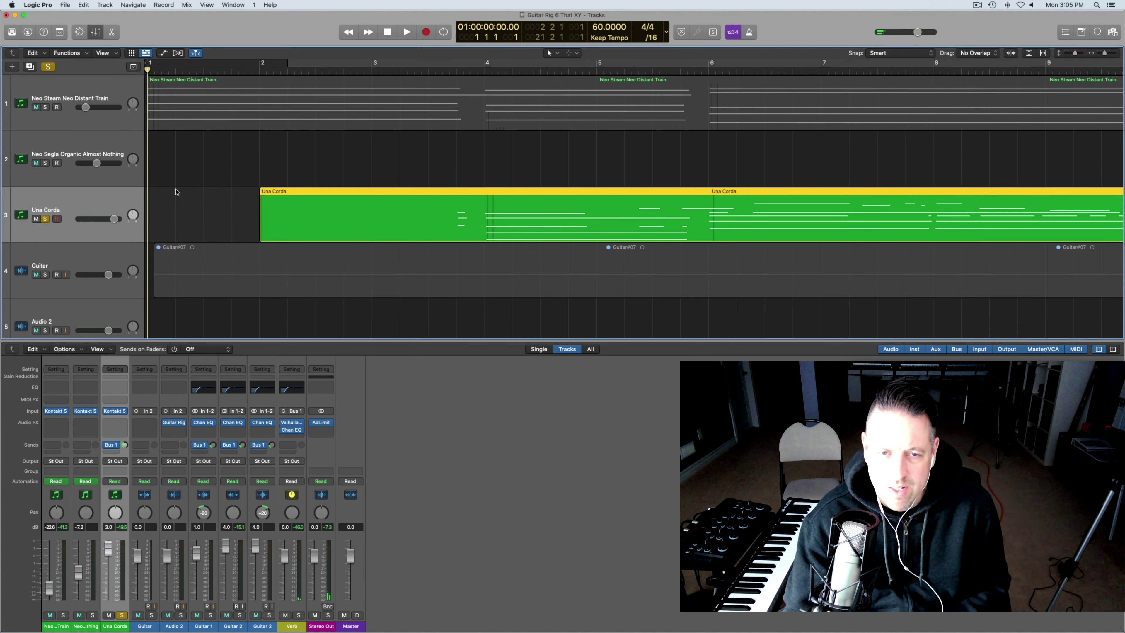
click(450, 70)
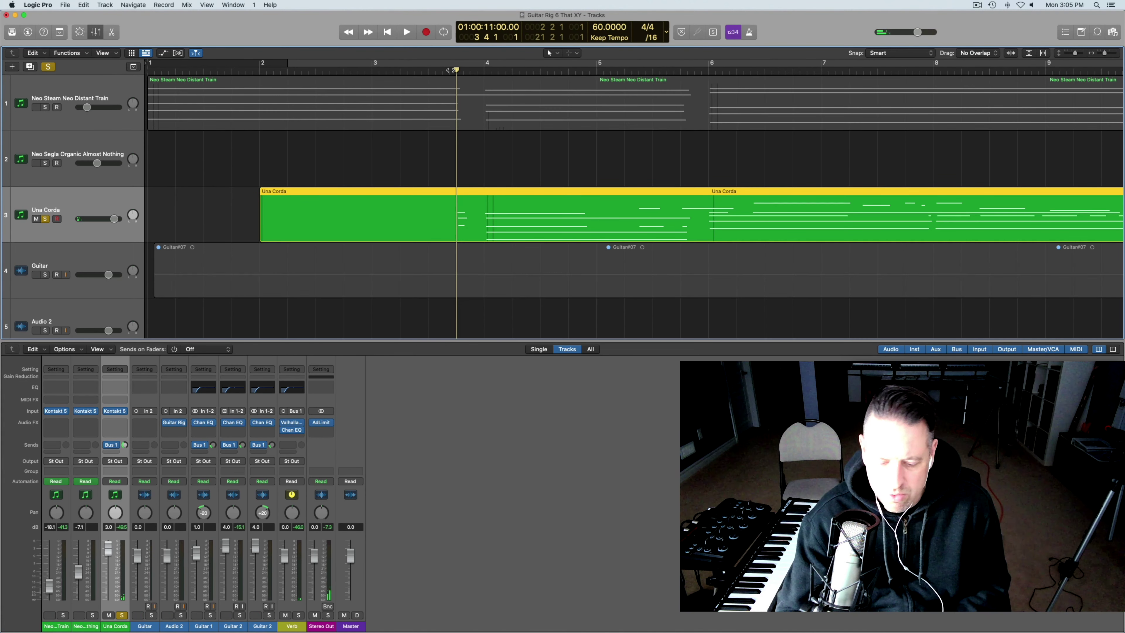
key(space)
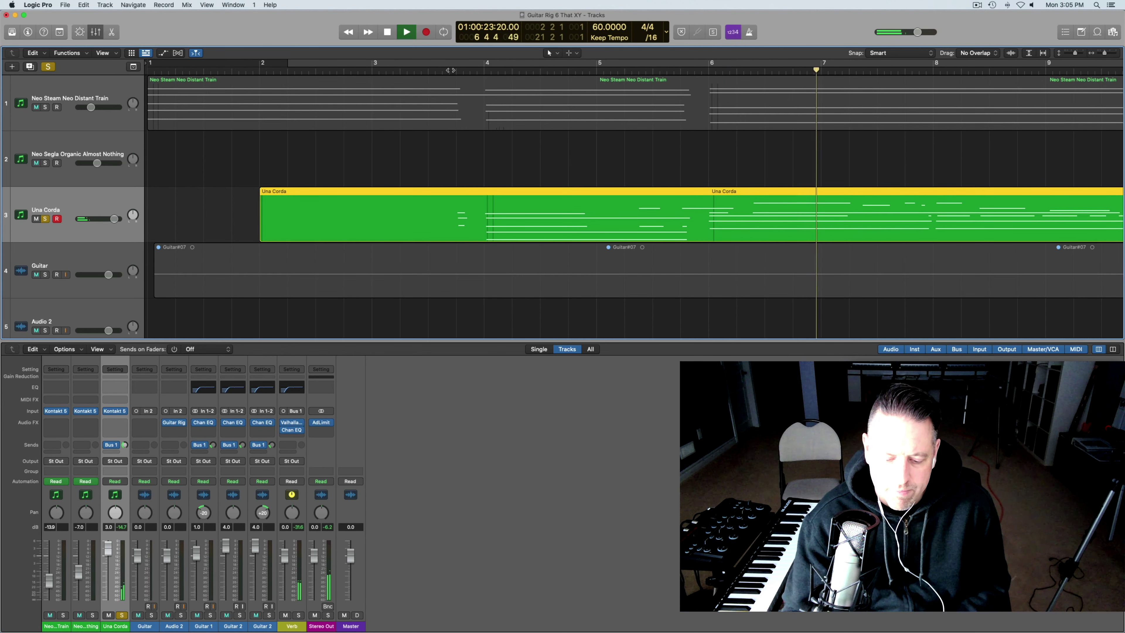
key(space)
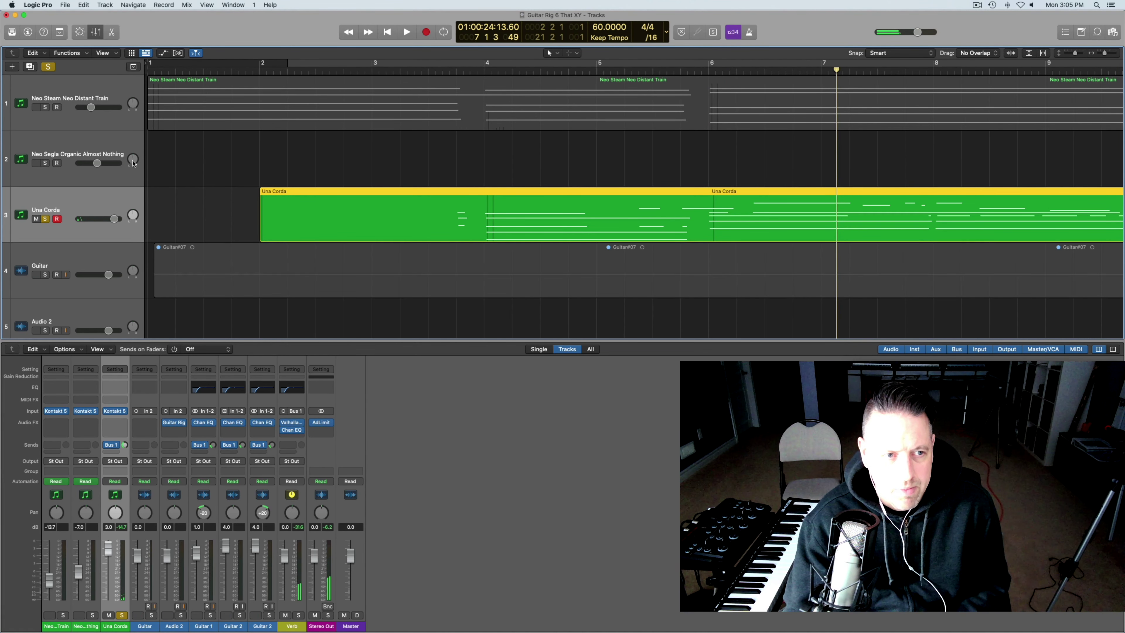
click(45, 219)
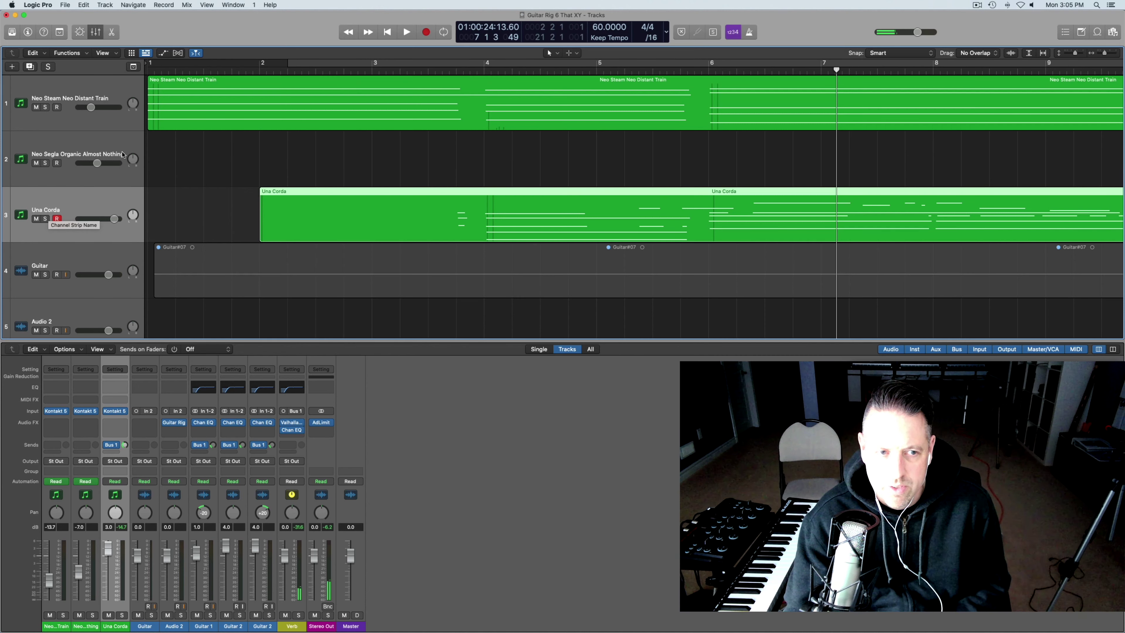
Audition the Guitar 2 track on track 7 in solo from just before bar 2, turn its solo off and stop playback
scroll(118, 189, down, 5)
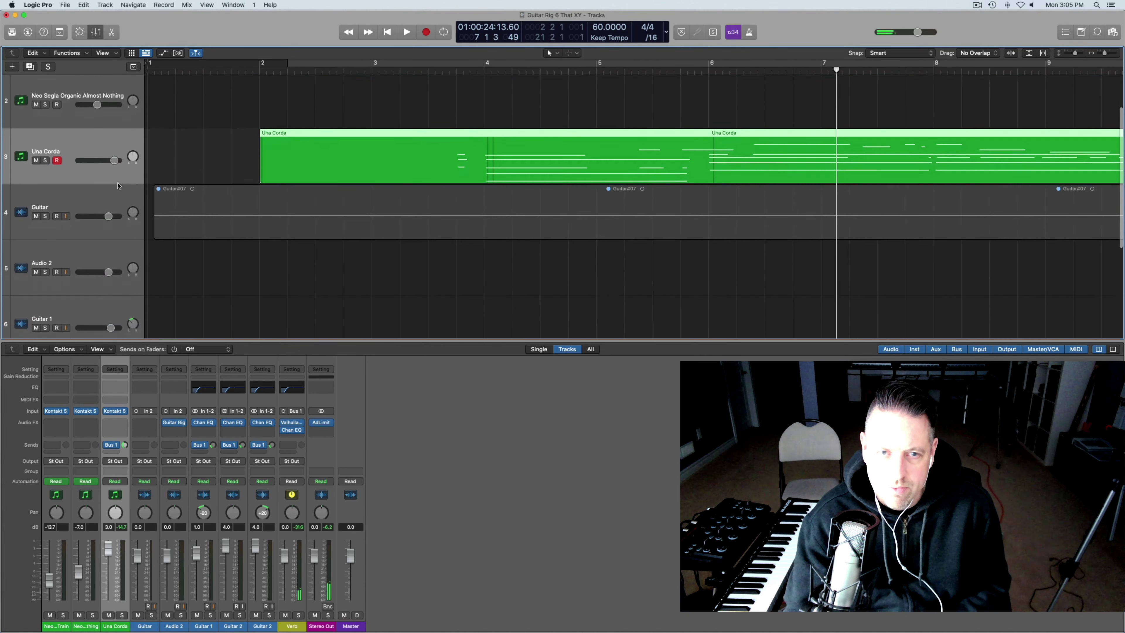
scroll(120, 183, down, 8)
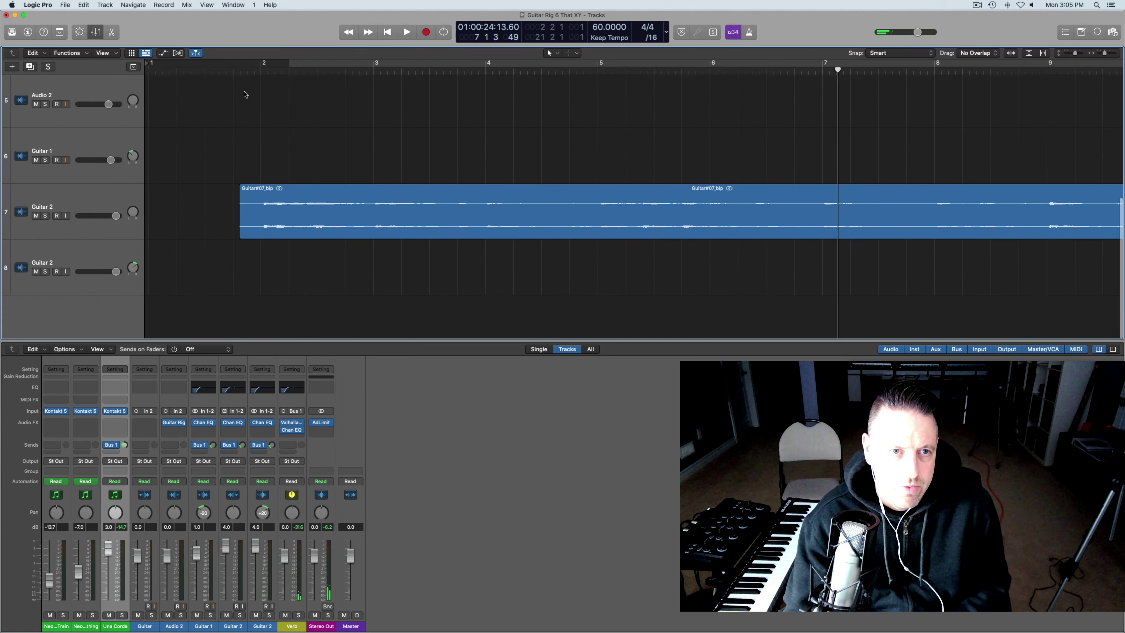
click(242, 72)
scroll(318, 167, up, 5)
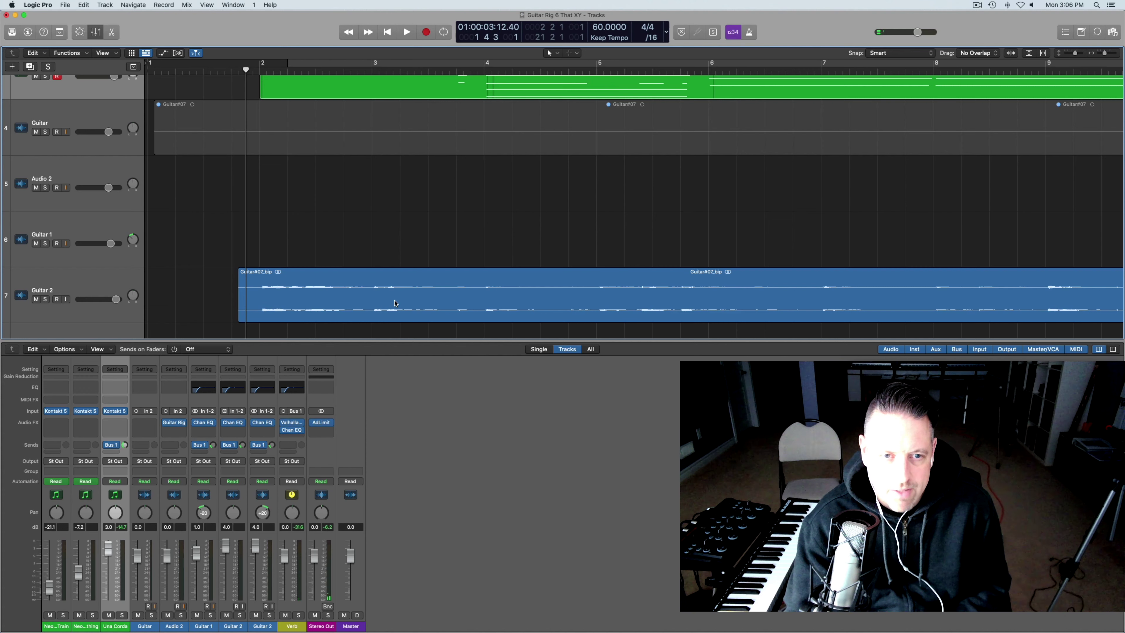
click(42, 300)
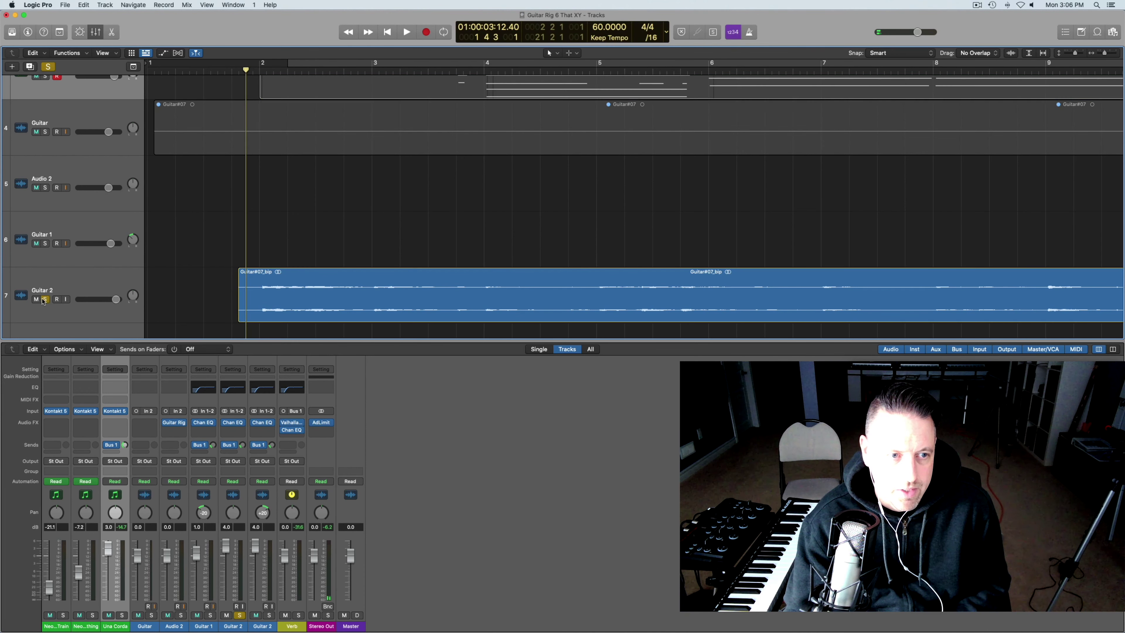
scroll(279, 268, down, 3)
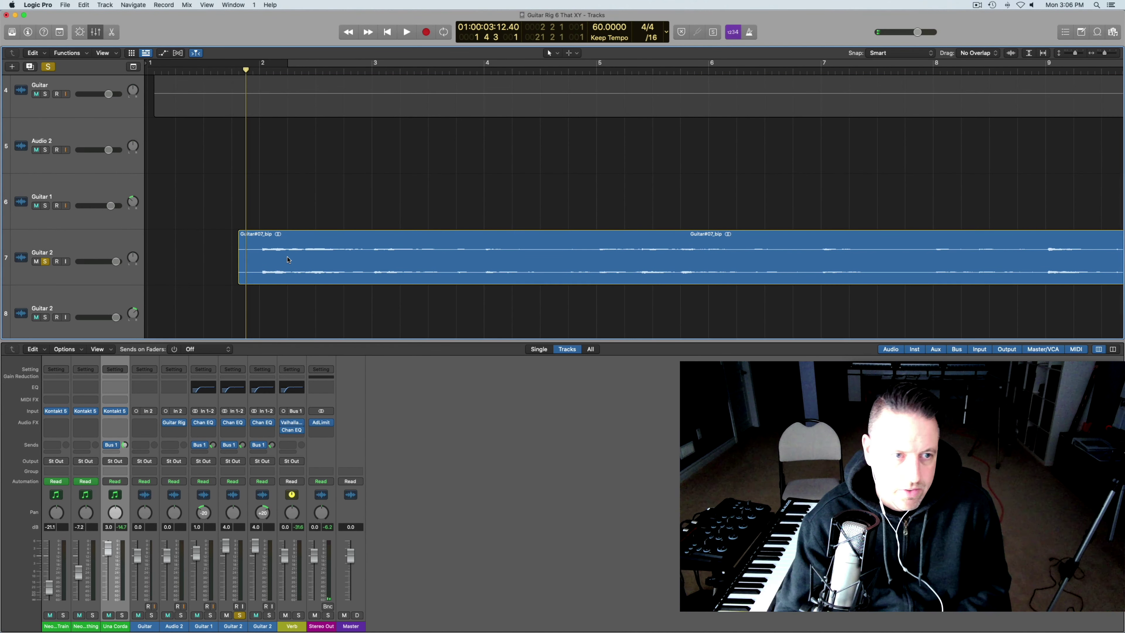
key(space)
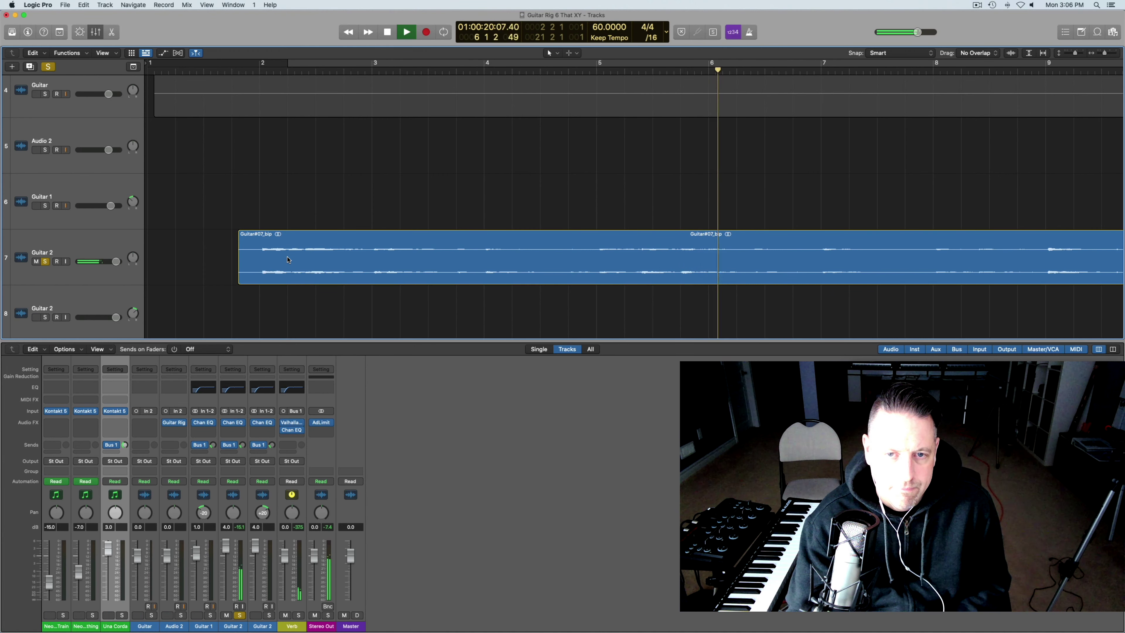
click(46, 265)
key(space)
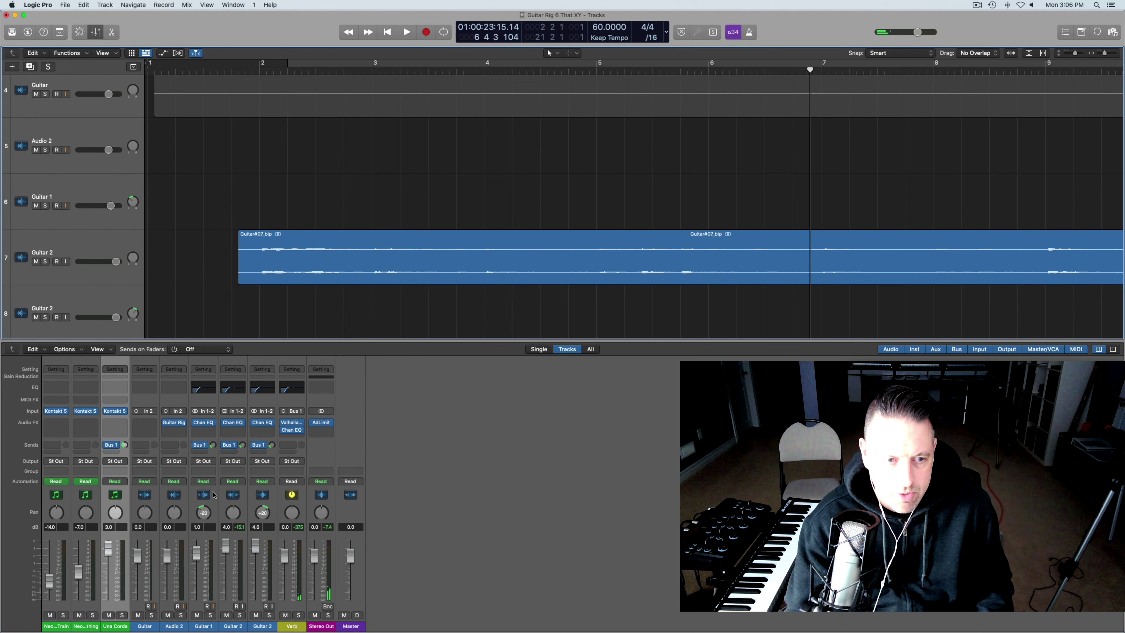
Select the Guitar 1 track and place the playhead at bar 21, just before its region
click(203, 623)
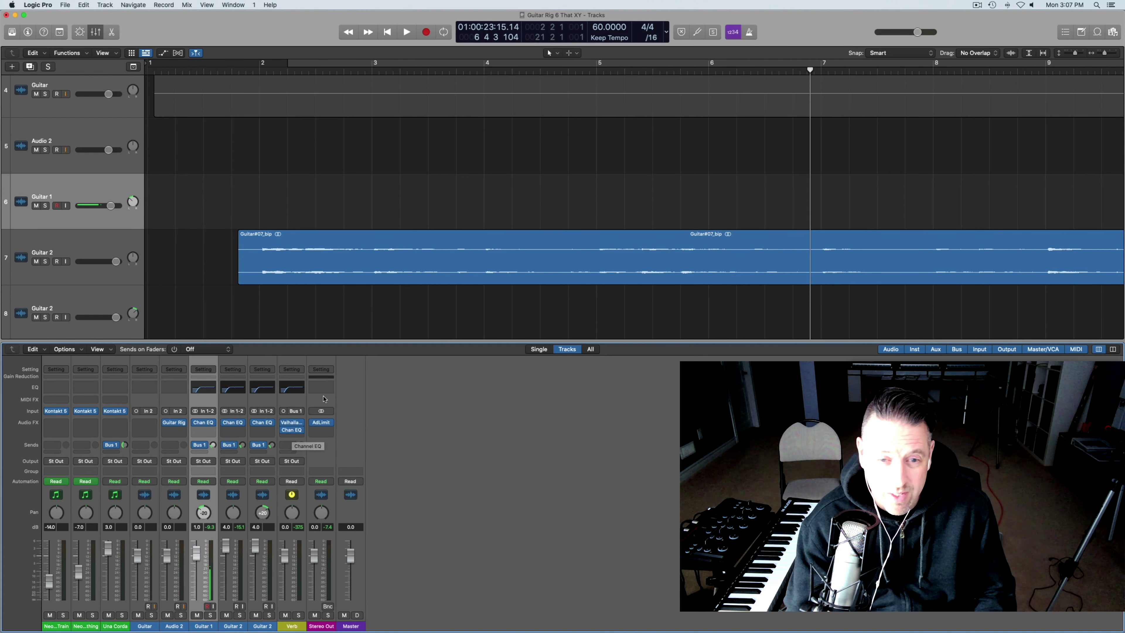
scroll(370, 329, down, 3)
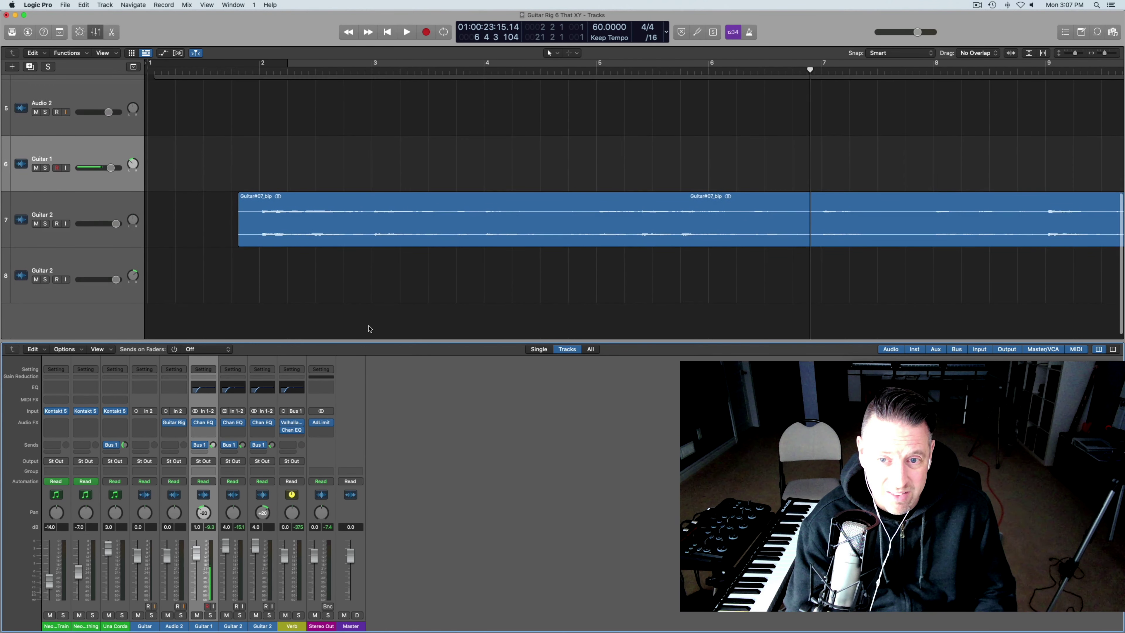
scroll(370, 329, right, 10)
scroll(371, 286, right, 4)
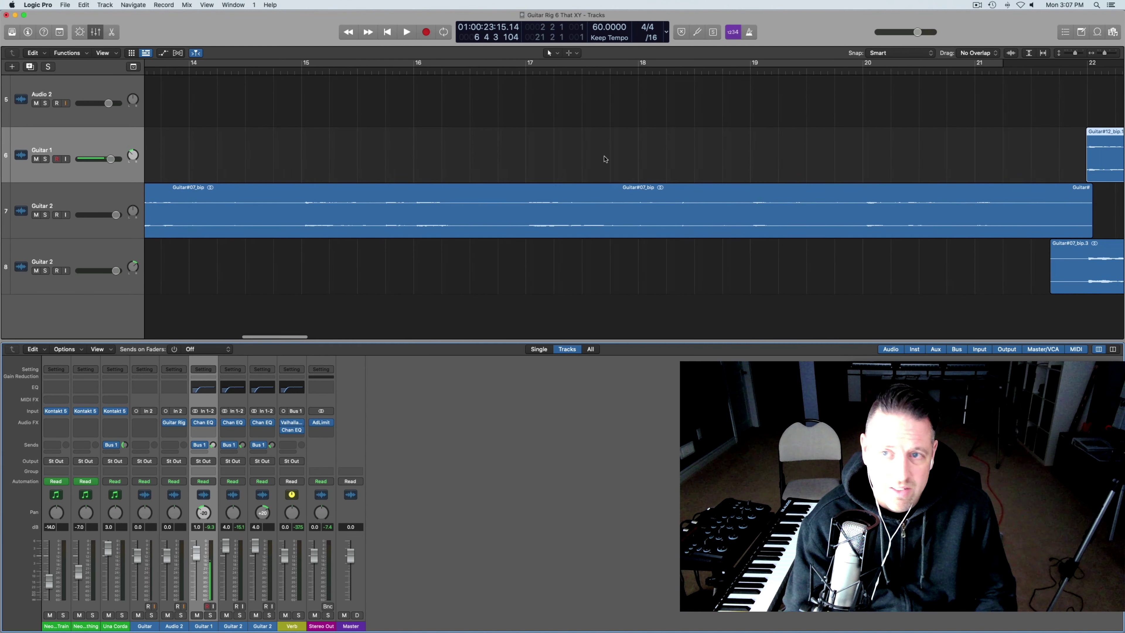
drag(1105, 54, 1099, 54)
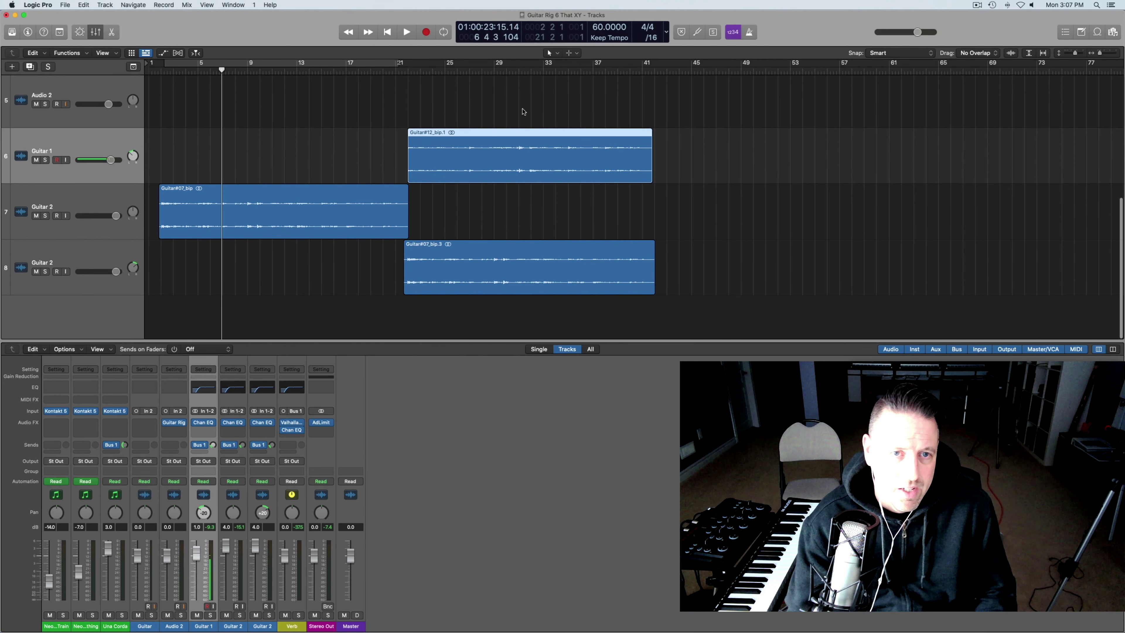
click(400, 74)
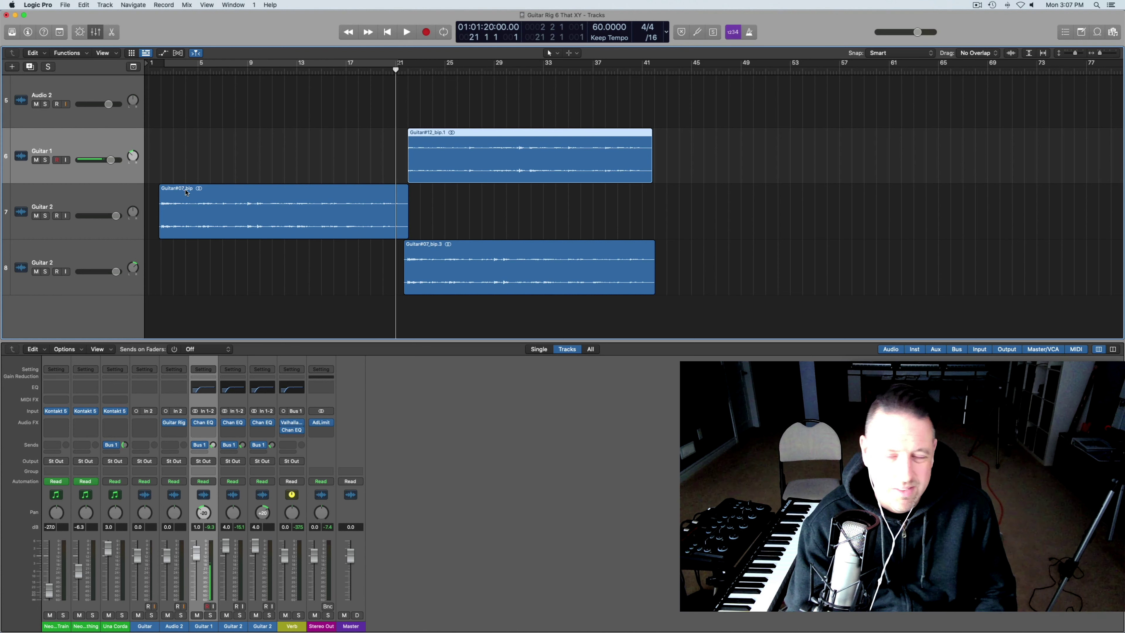
Audition the Guitar 1 track in solo from bar 21, stop playback and turn its solo off
click(46, 216)
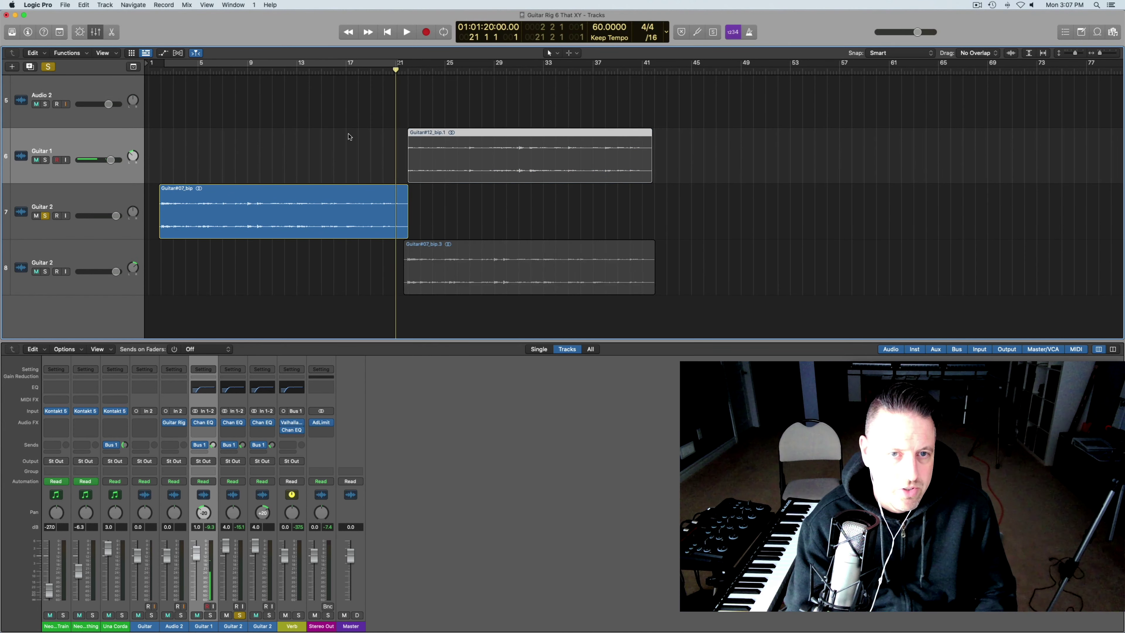
click(45, 216)
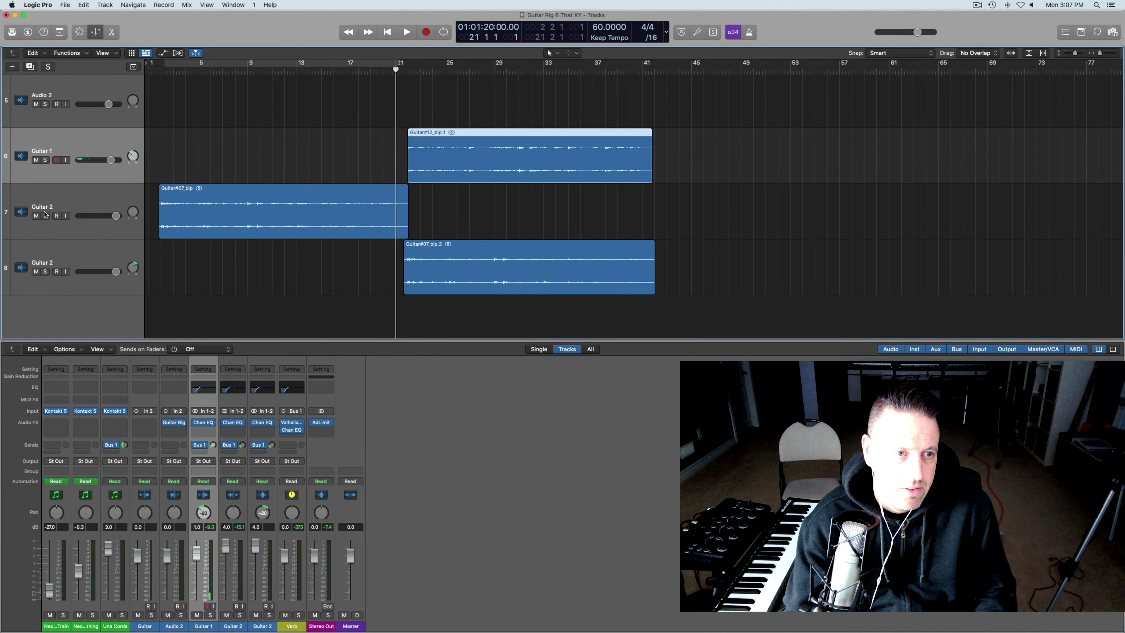
click(46, 160)
click(402, 70)
click(398, 71)
key(space)
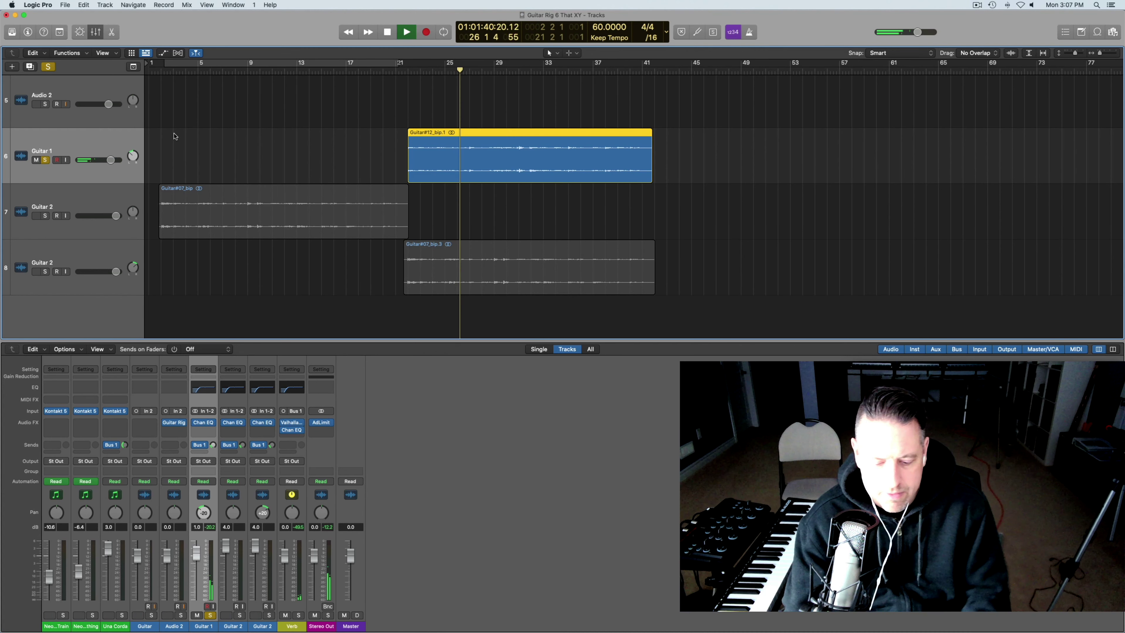
key(space)
click(45, 160)
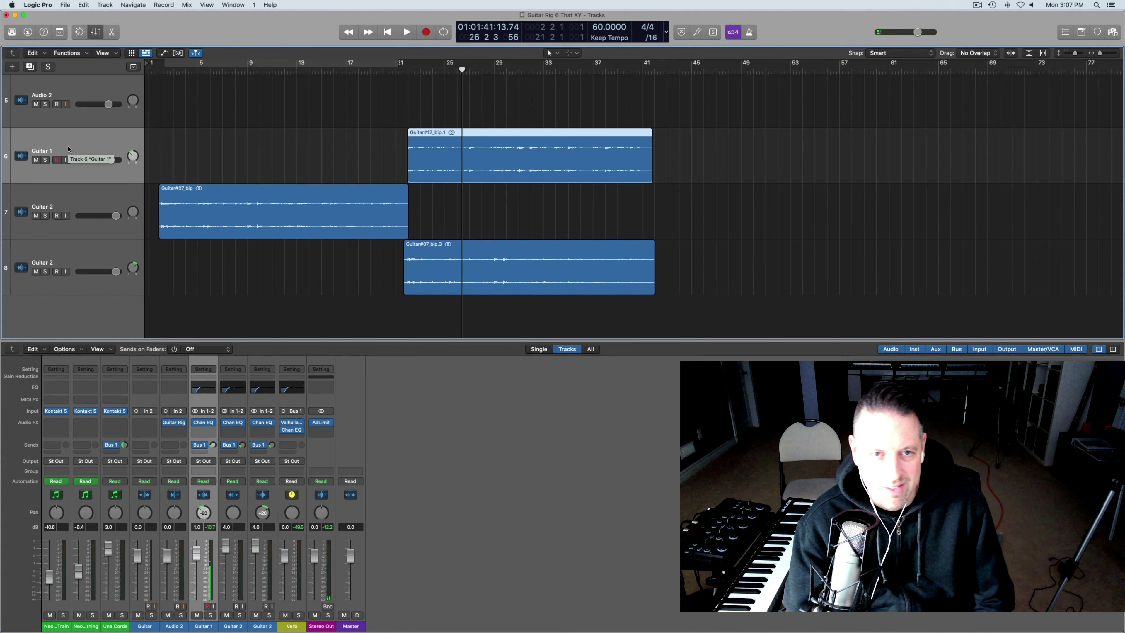
Audition the Guitar 1 track and the Guitar 2 track on track 8 soloed together, starting just before their regions
click(398, 71)
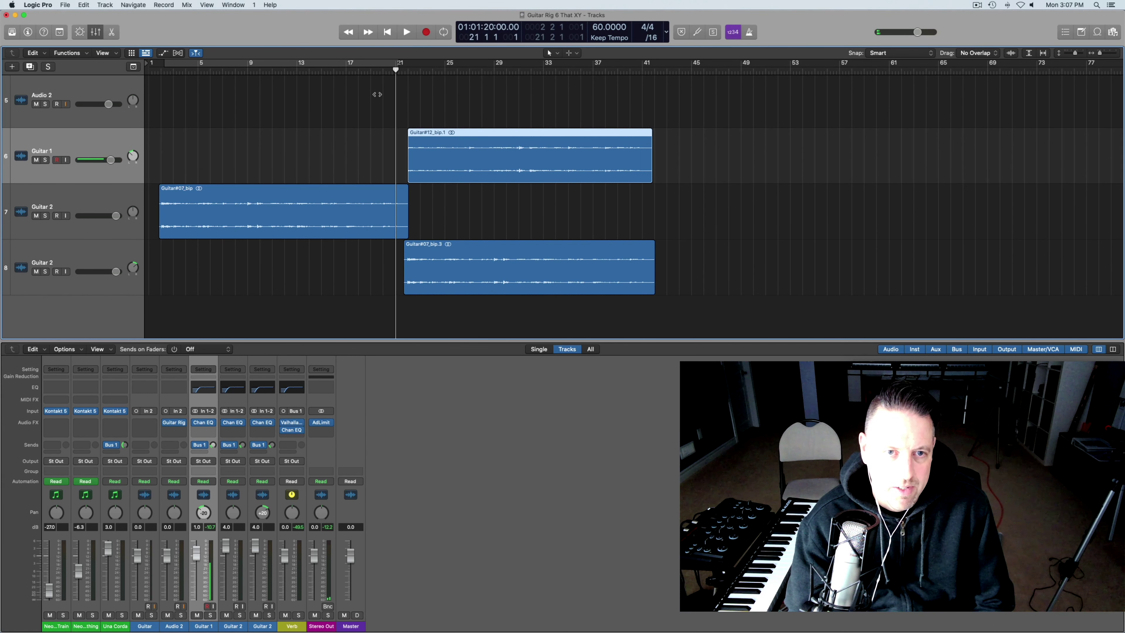
click(45, 160)
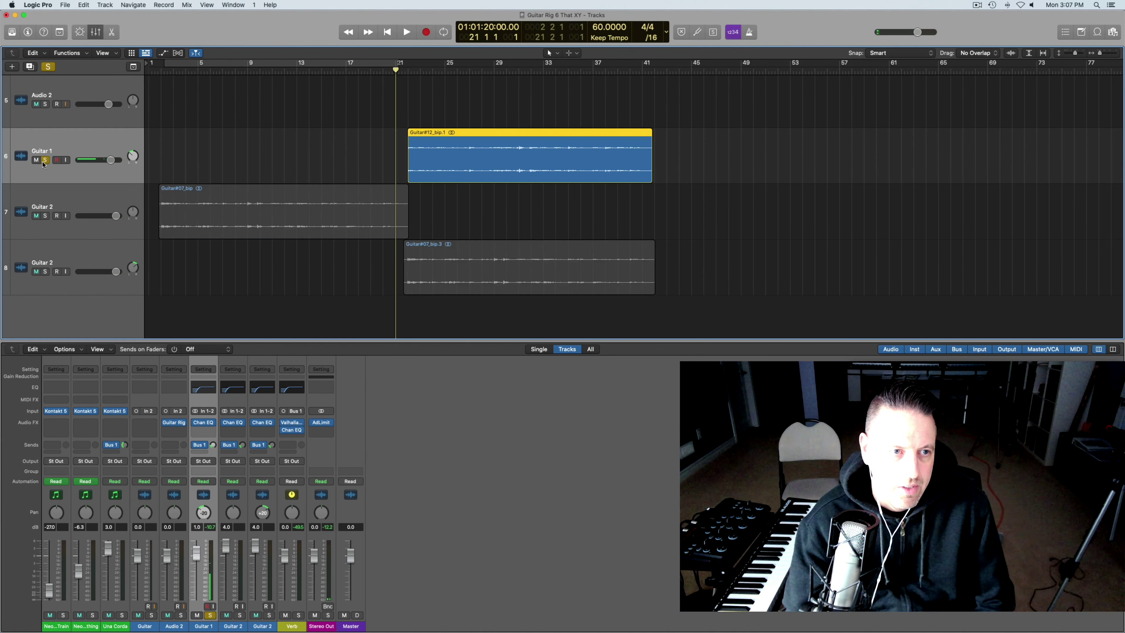
click(44, 216)
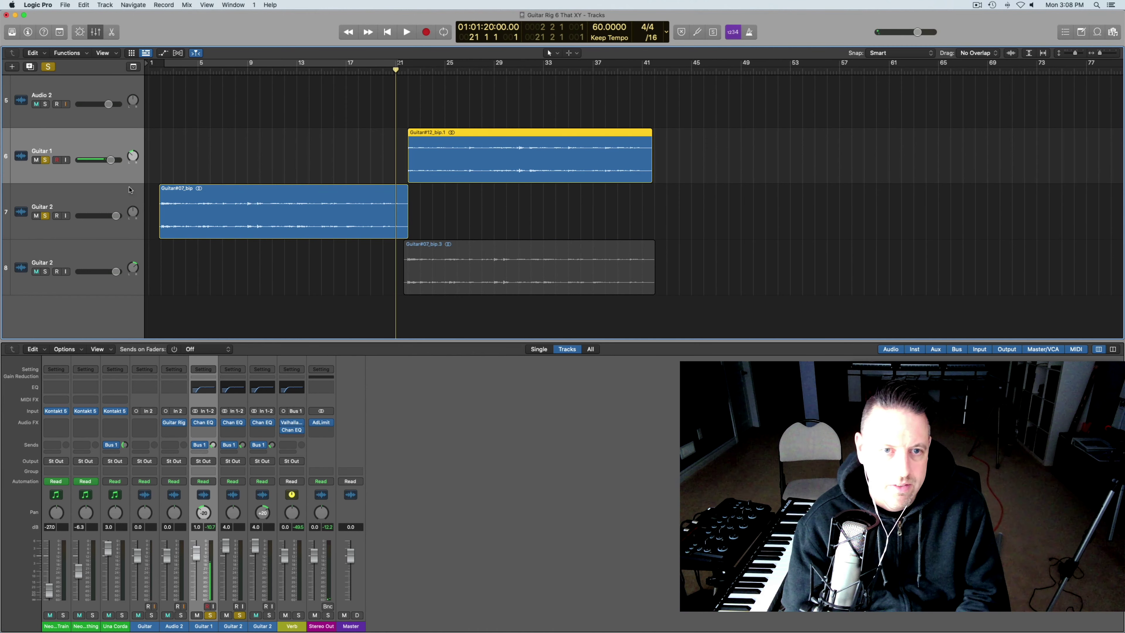
click(45, 216)
click(44, 271)
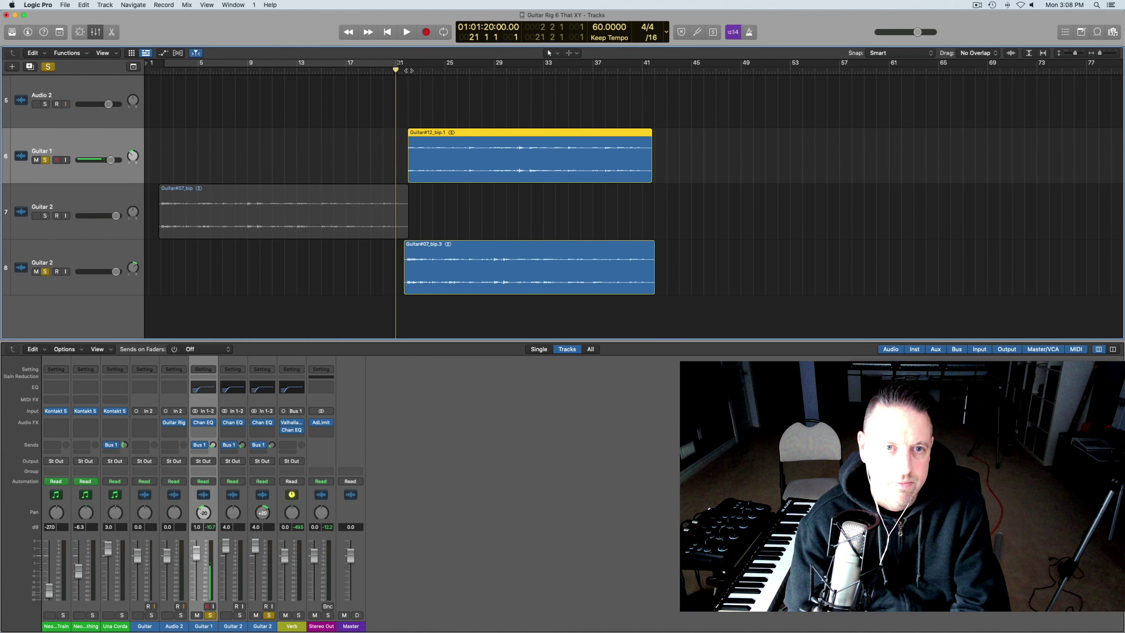
click(405, 71)
key(space)
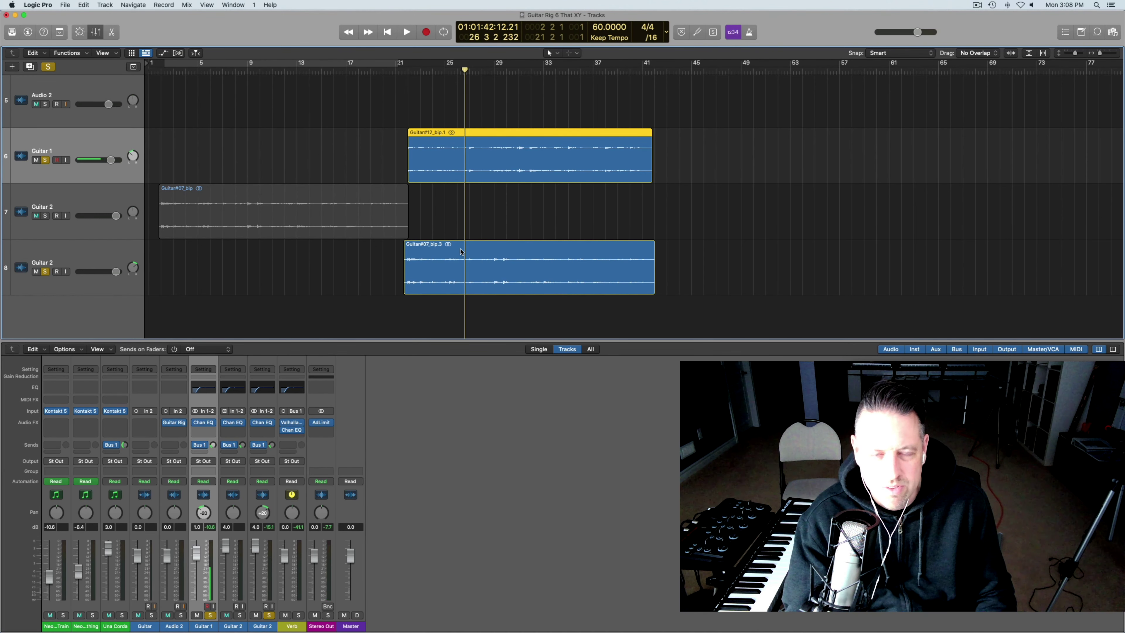
Add the Neo Segla Organic Almost Nothing track to the soloed guitars and play them together from bar 22
scroll(461, 252, up, 4)
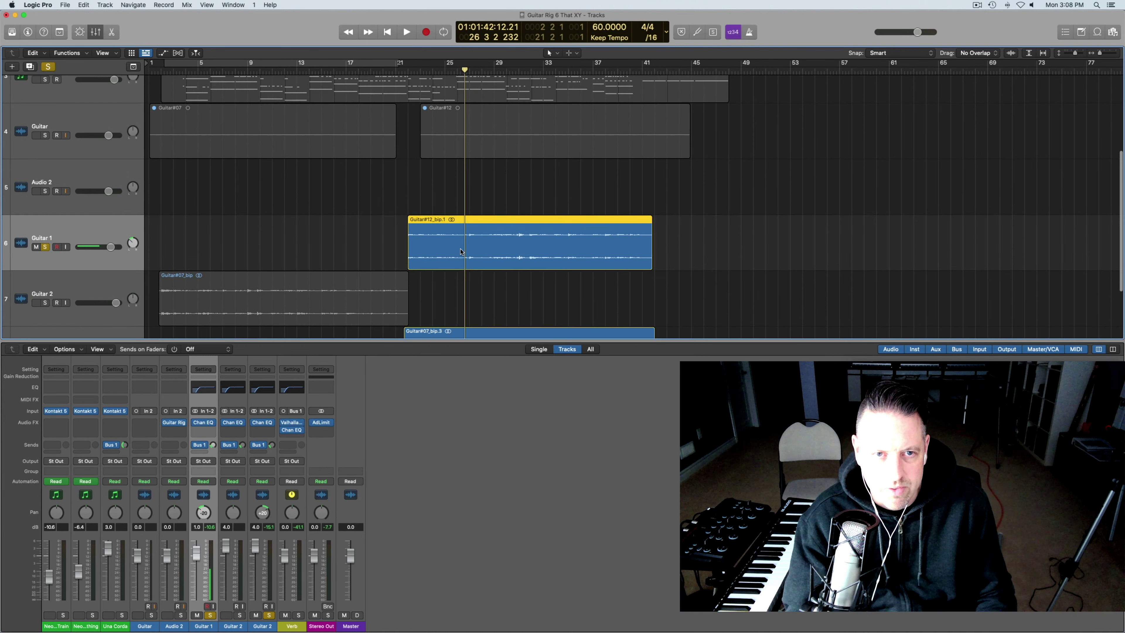
scroll(460, 251, down, 2)
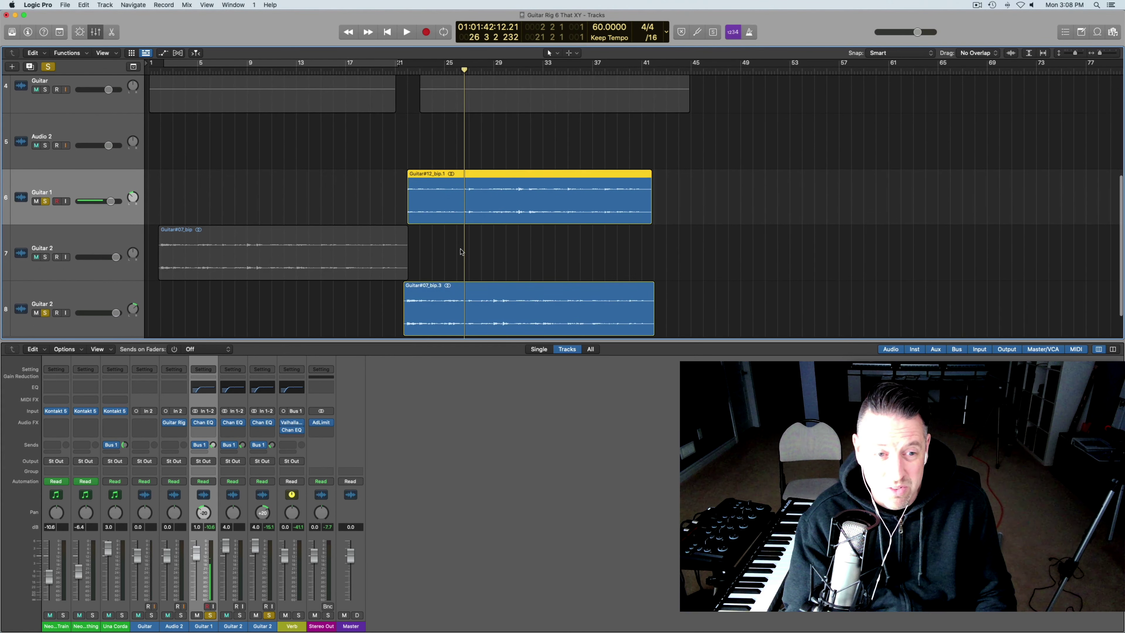
scroll(462, 251, down, 2)
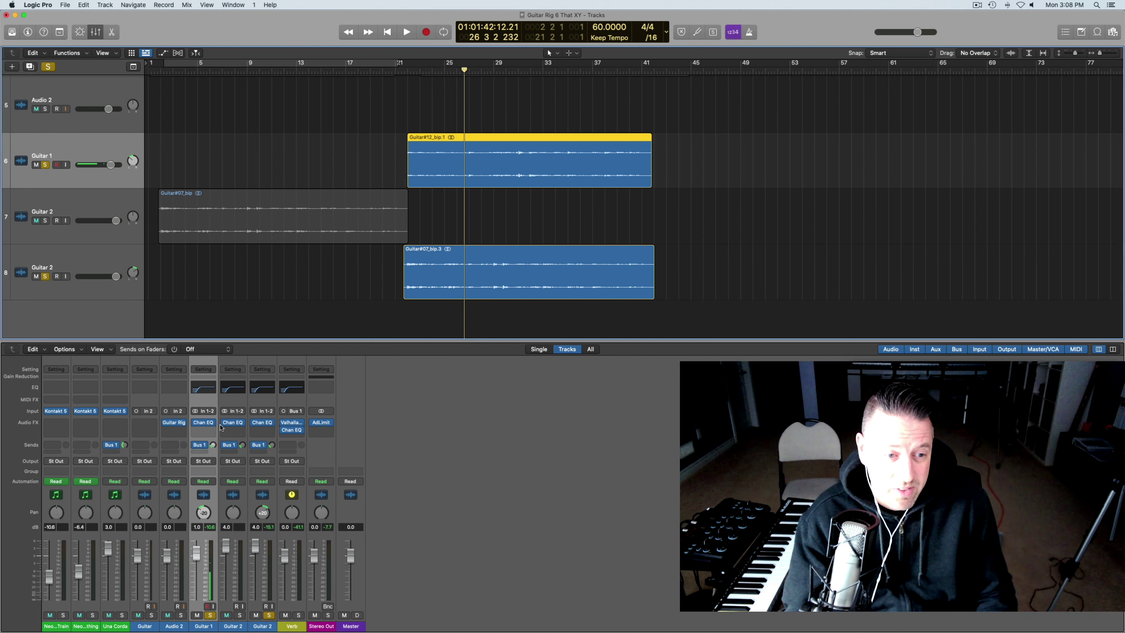
scroll(131, 260, up, 9)
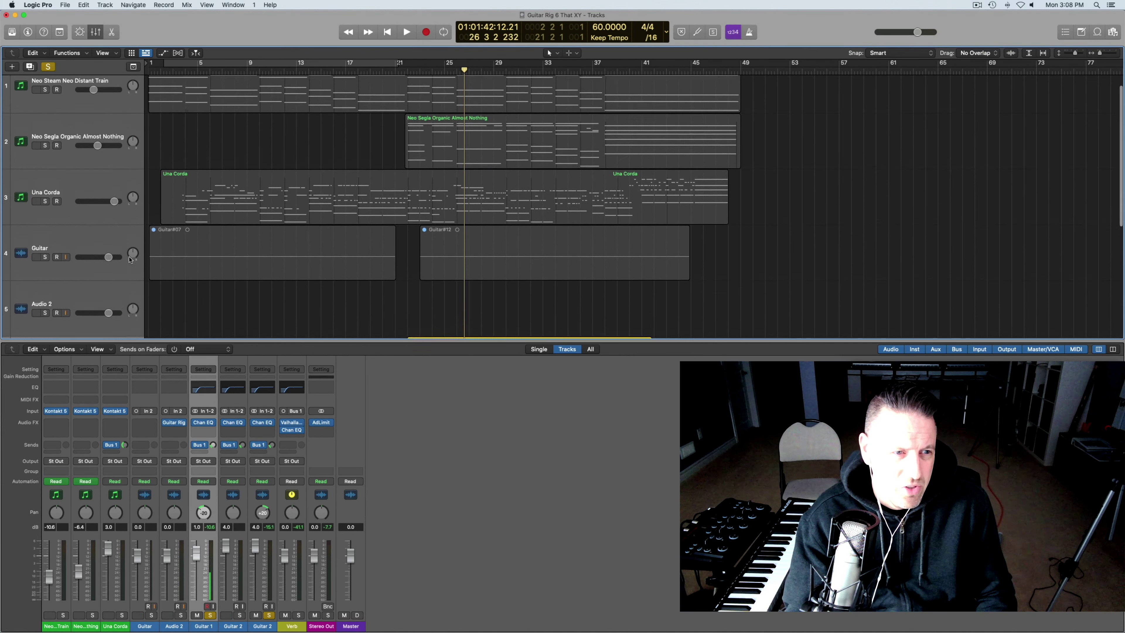
click(73, 133)
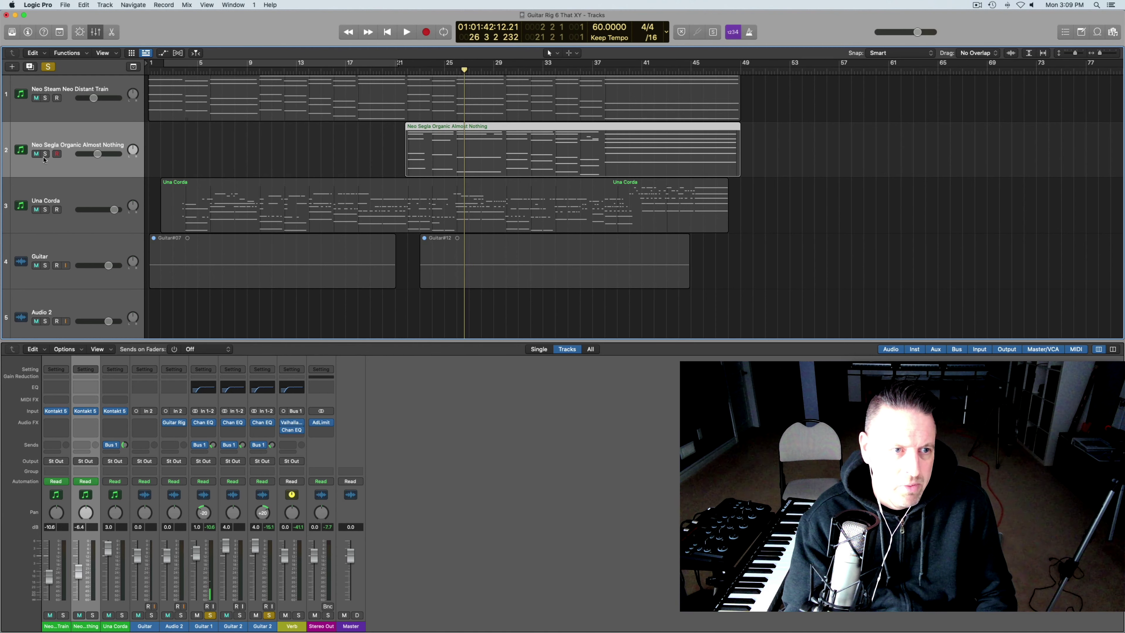
click(45, 154)
click(403, 67)
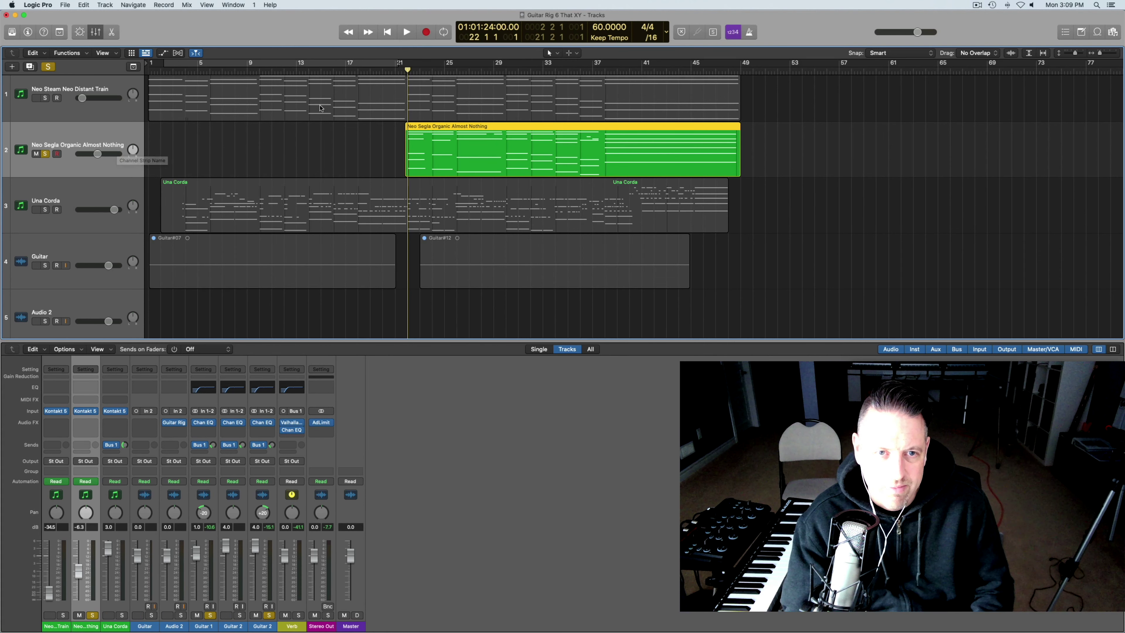
key(space)
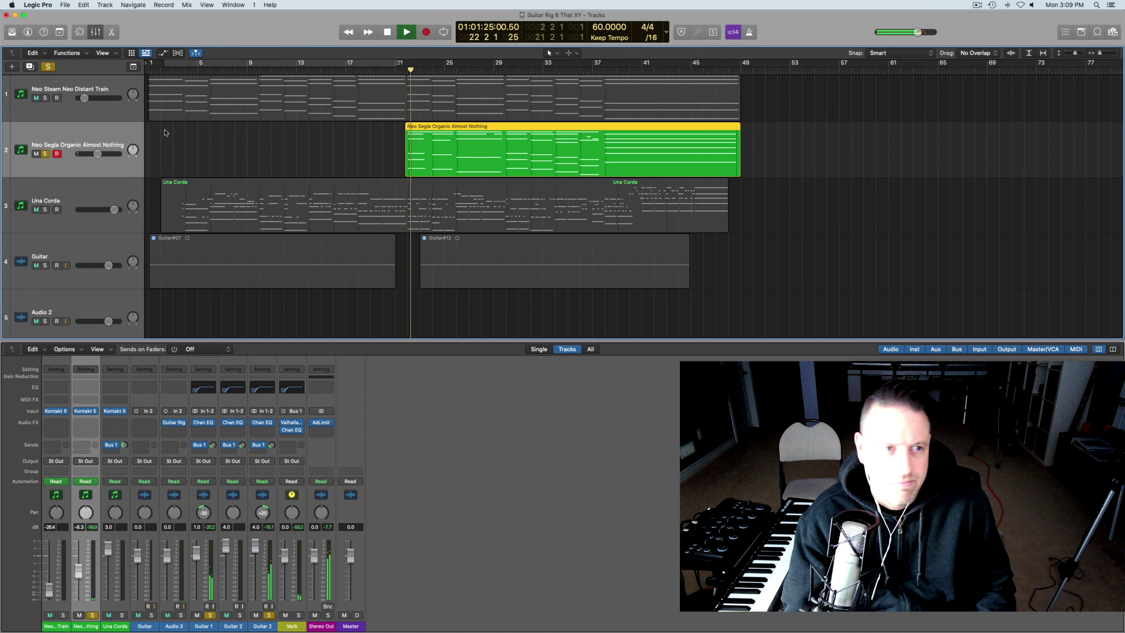
Turn off both guitar solos to hear the Neo Segla track alone, stop playback and turn its solo off
scroll(81, 248, down, 5)
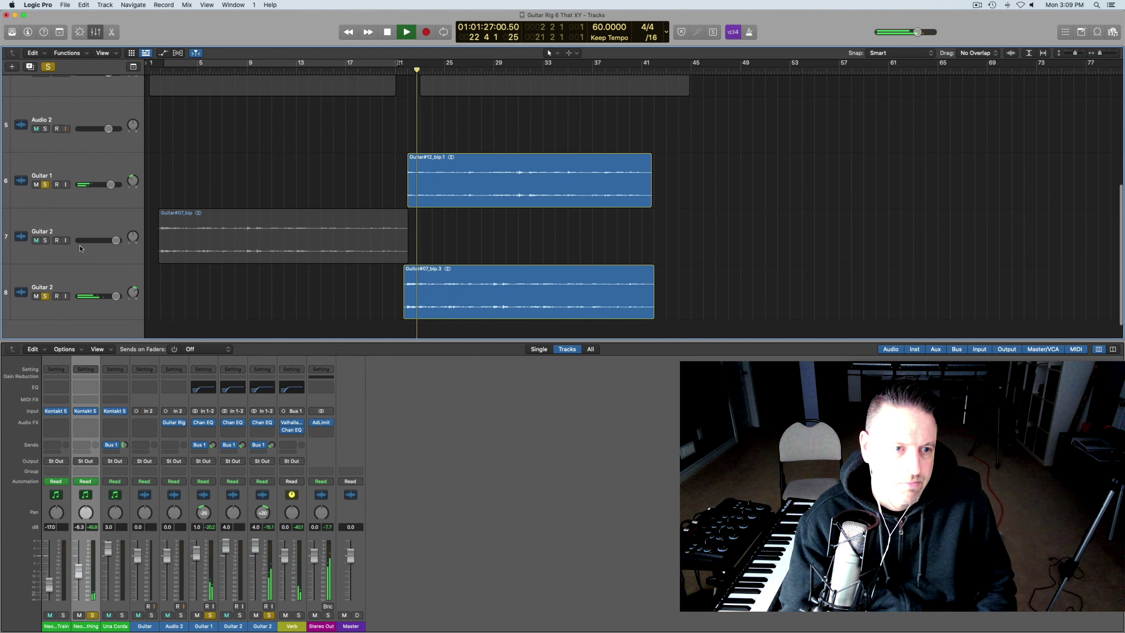
click(46, 296)
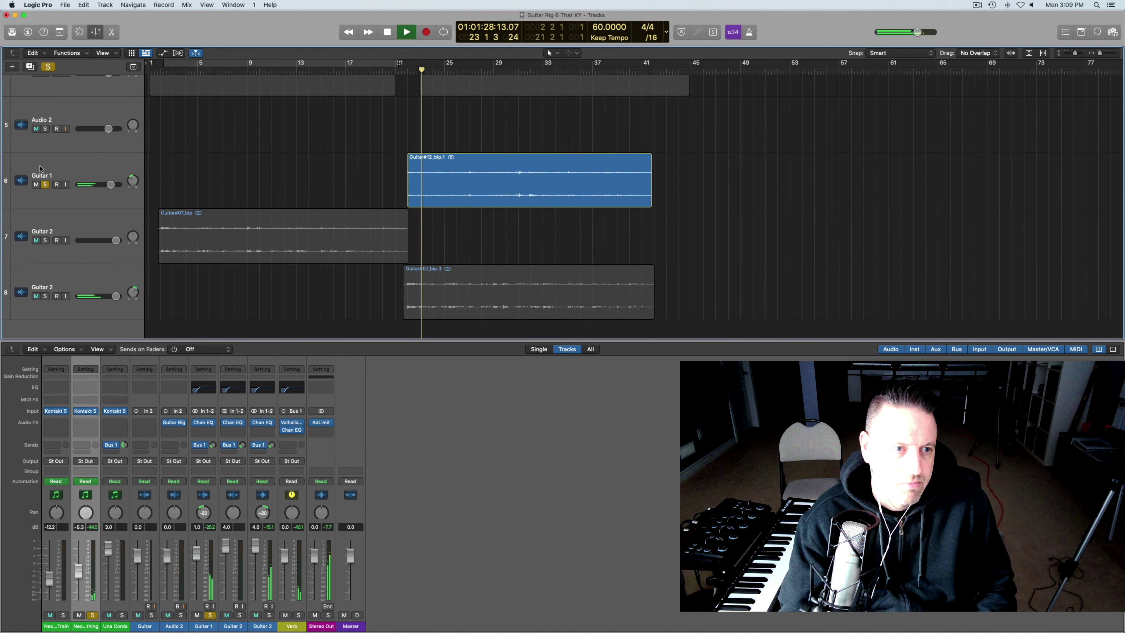
click(45, 185)
scroll(221, 115, up, 5)
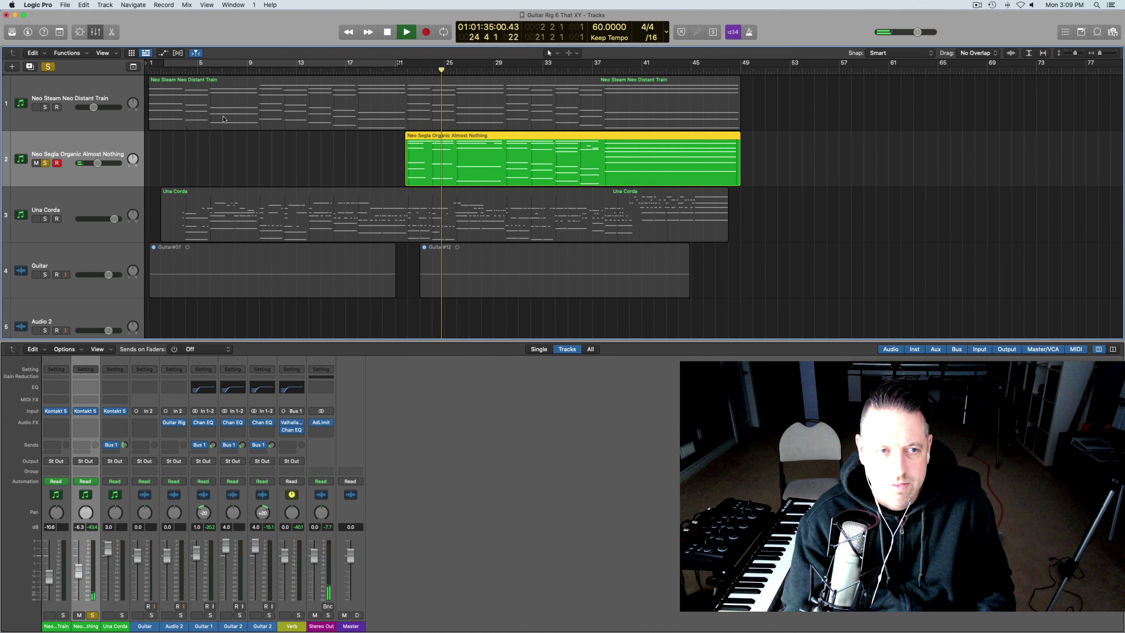
key(space)
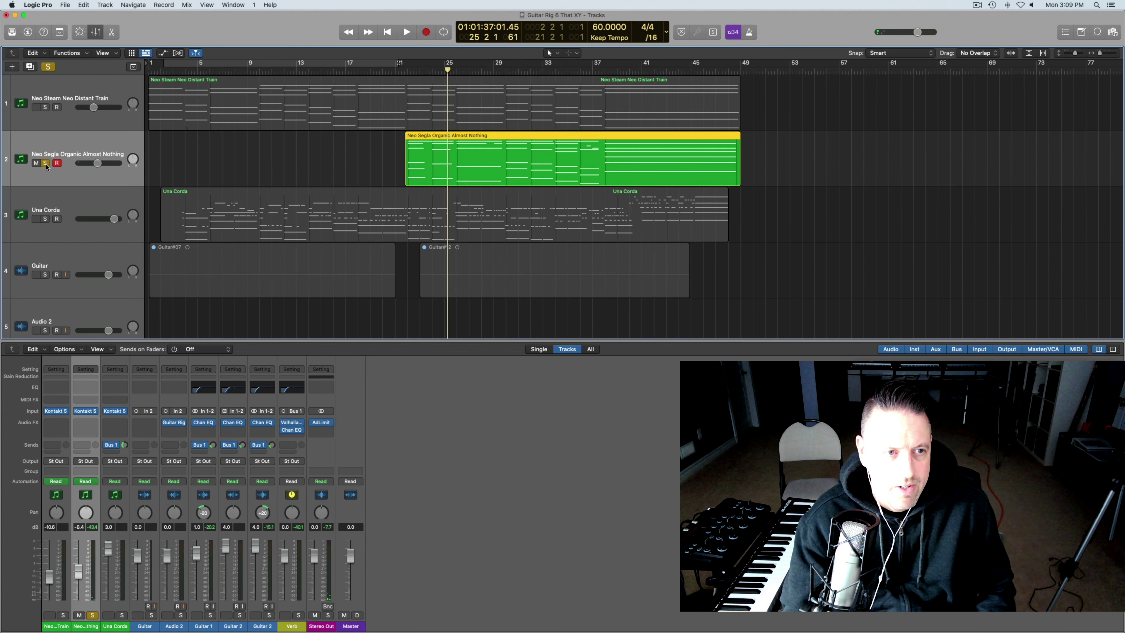
click(46, 164)
scroll(200, 157, down, 5)
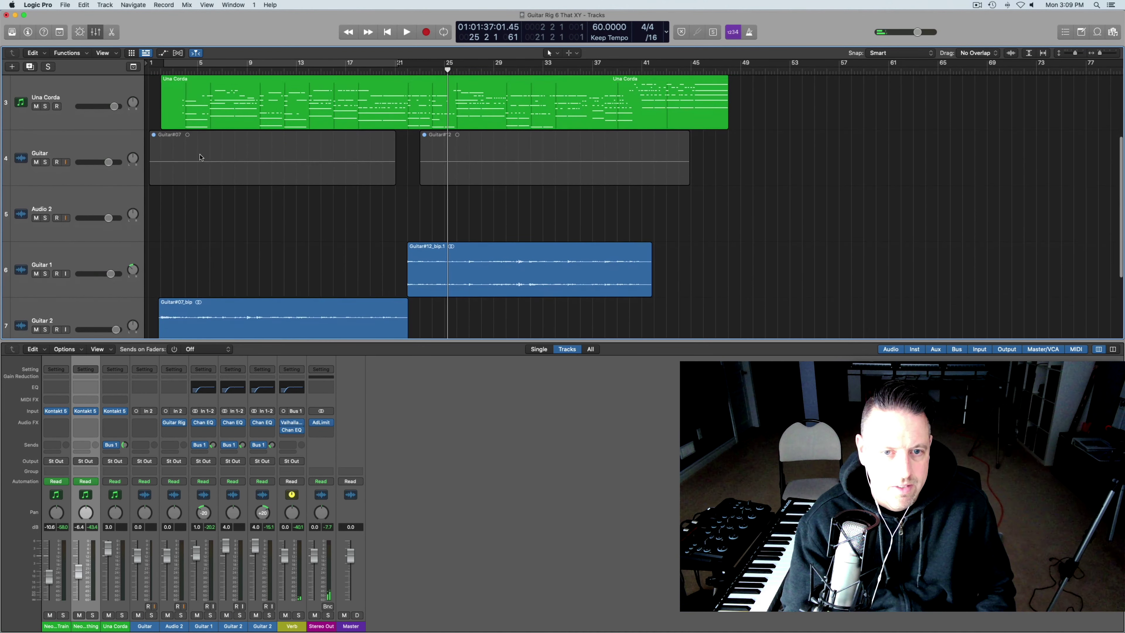
scroll(200, 157, down, 5)
scroll(200, 157, up, 10)
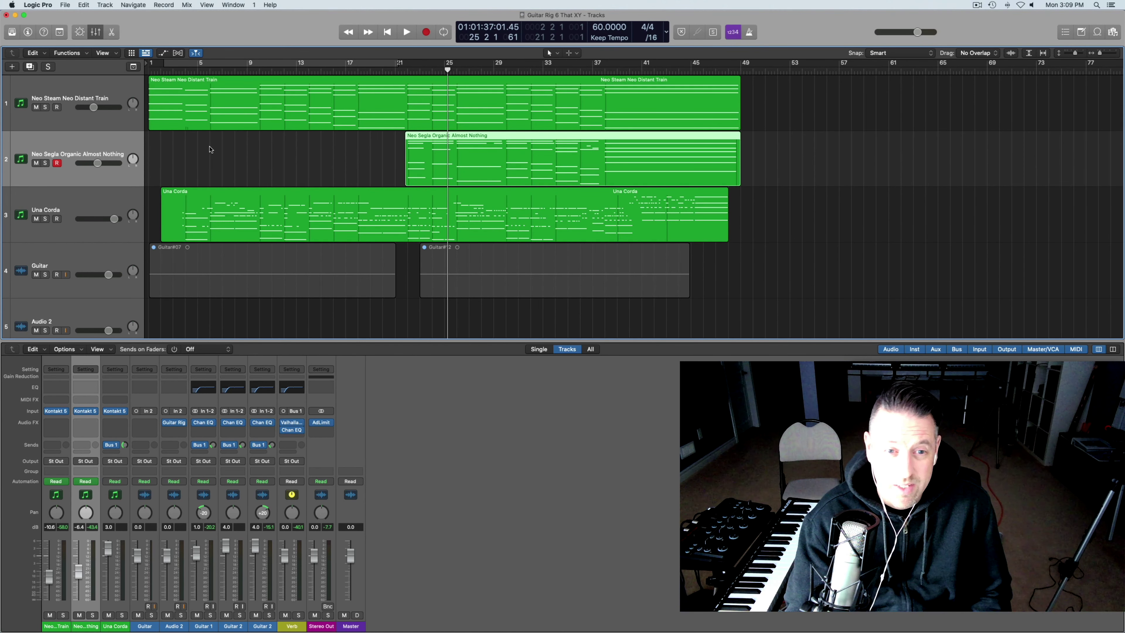
scroll(211, 149, down, 2)
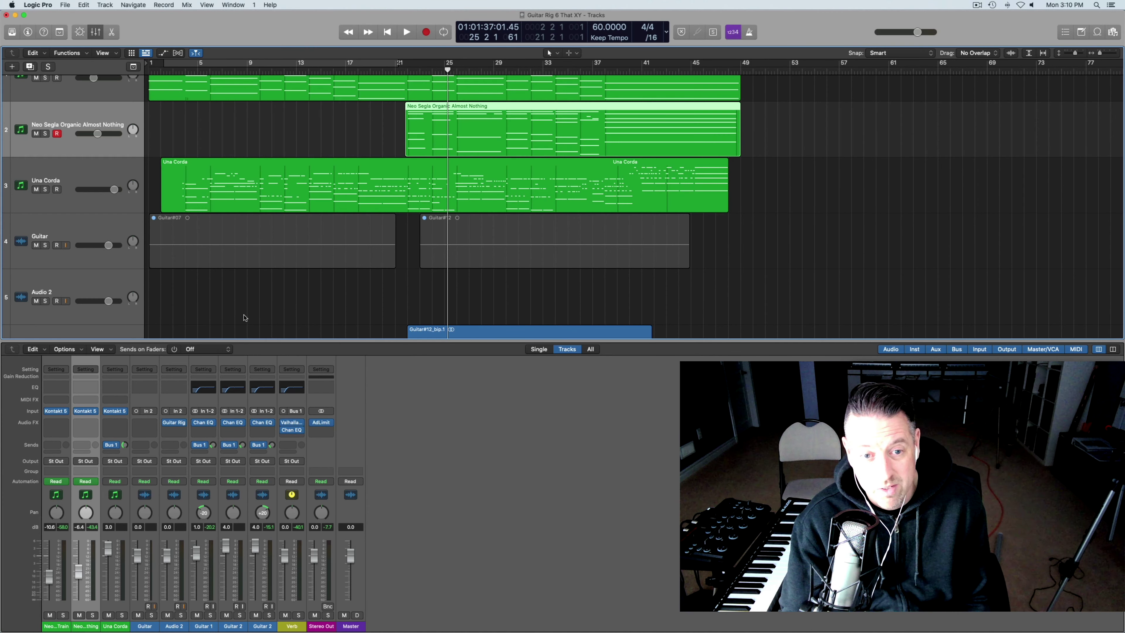
scroll(243, 320, up, 3)
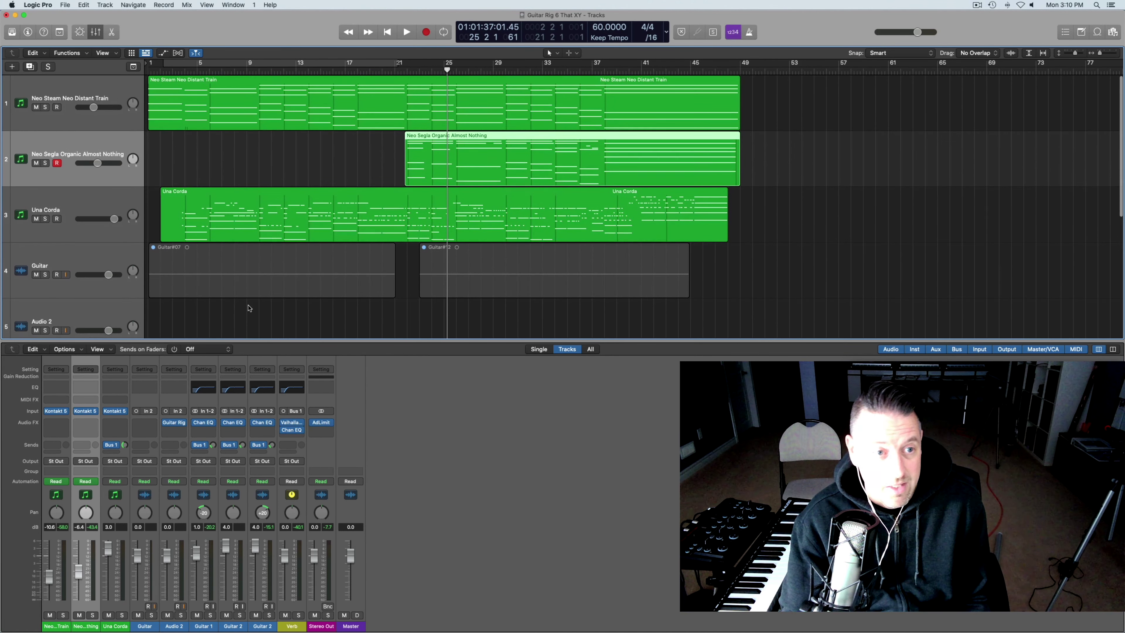
Return the playhead to the start of the project and play the full arrangement with no track soloed
key(Return)
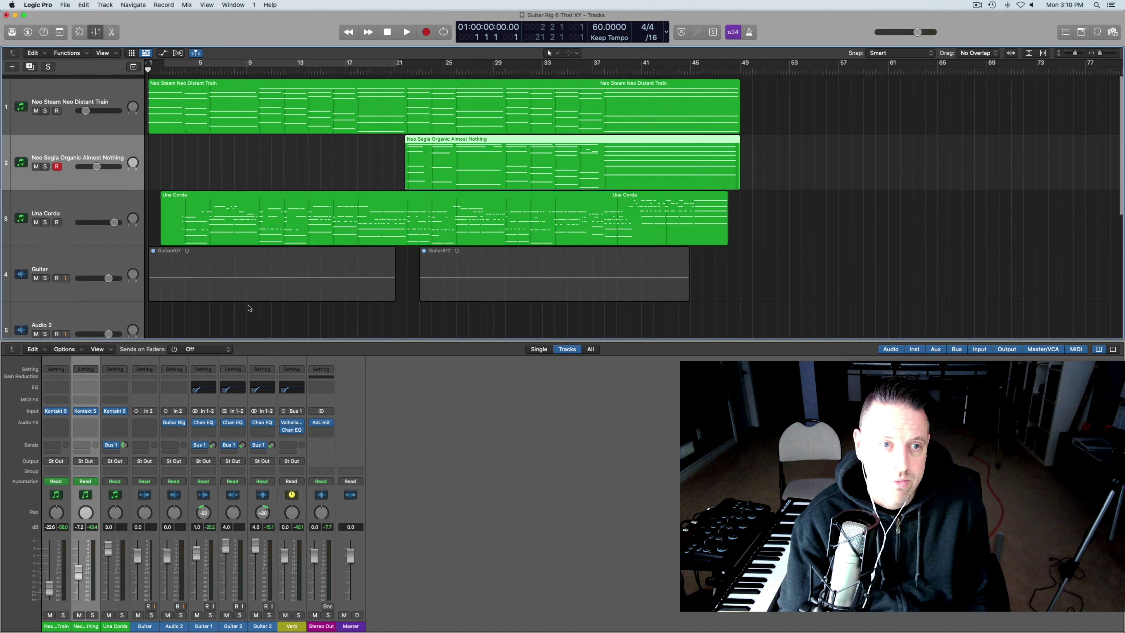
scroll(249, 308, down, 8)
scroll(249, 307, up, 8)
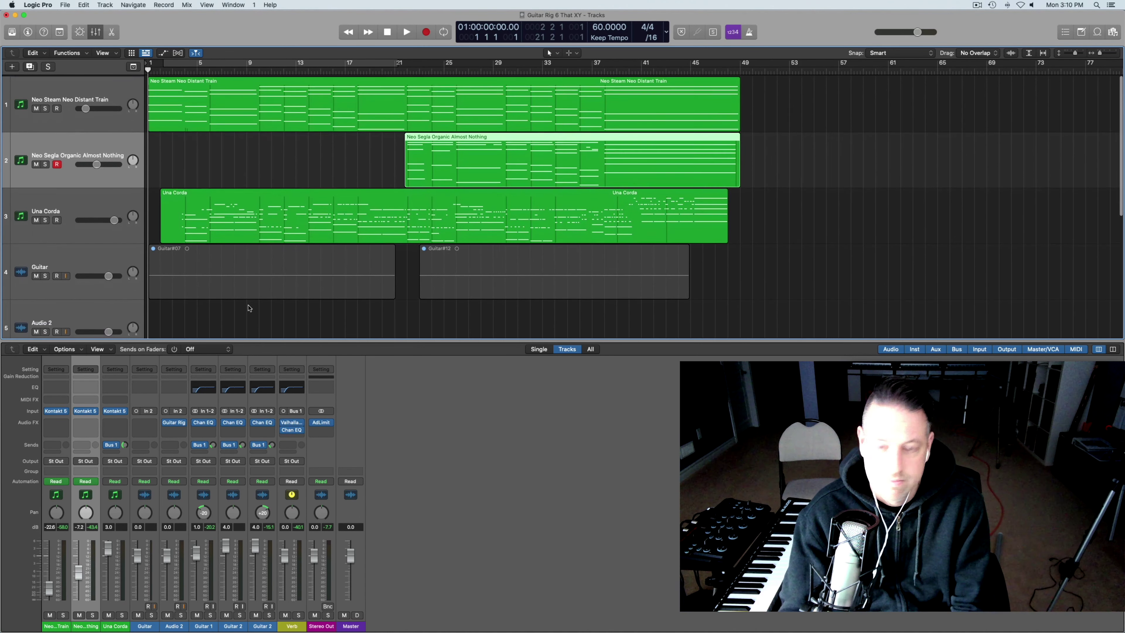
key(space)
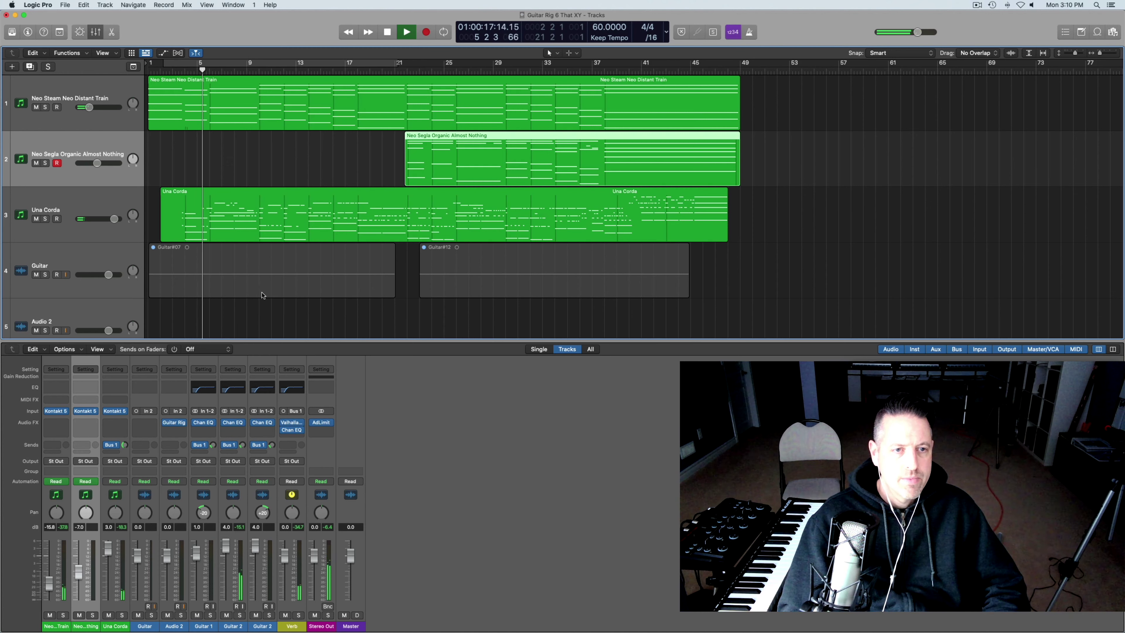
Select the Una Corda track, hide the mixer and open the Una Corda region in the Piano Roll during playback
scroll(268, 247, down, 2)
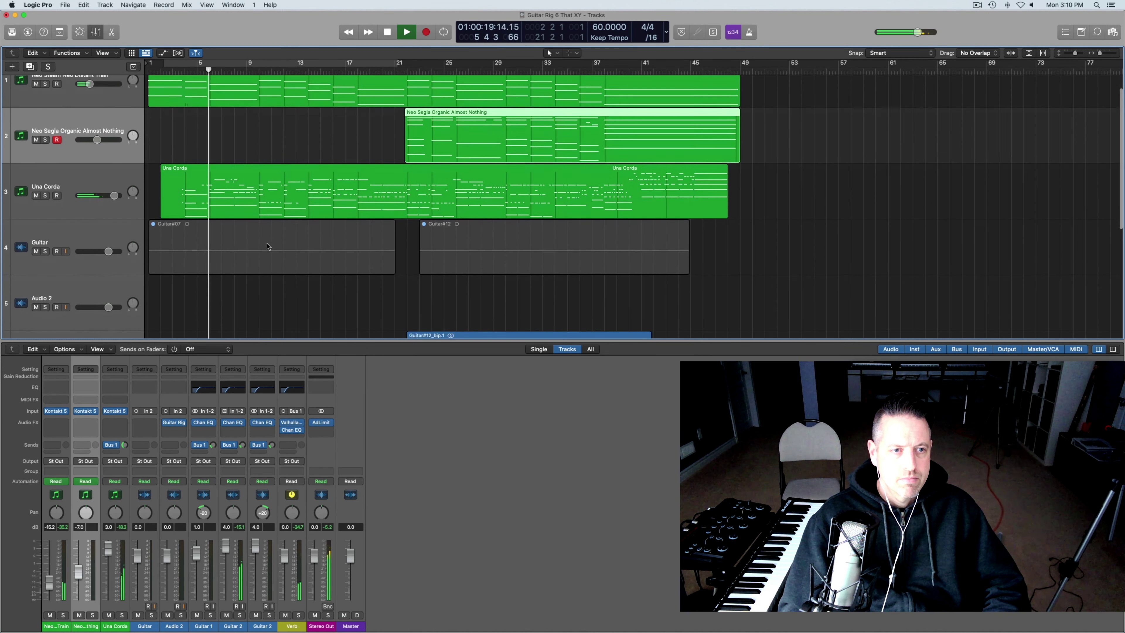
click(86, 174)
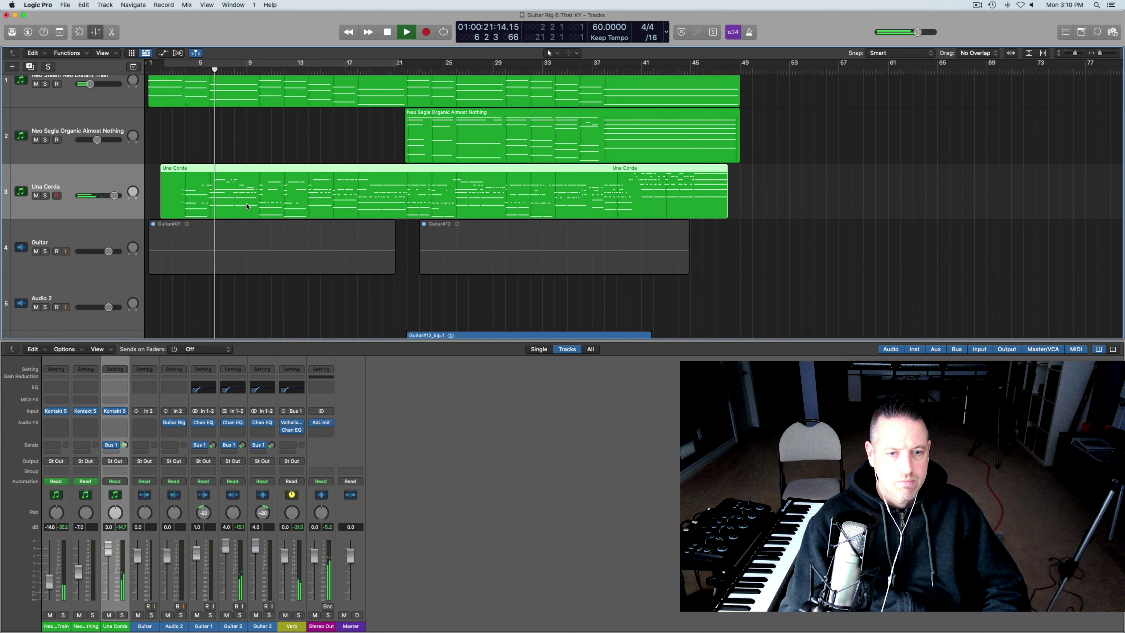
key(x)
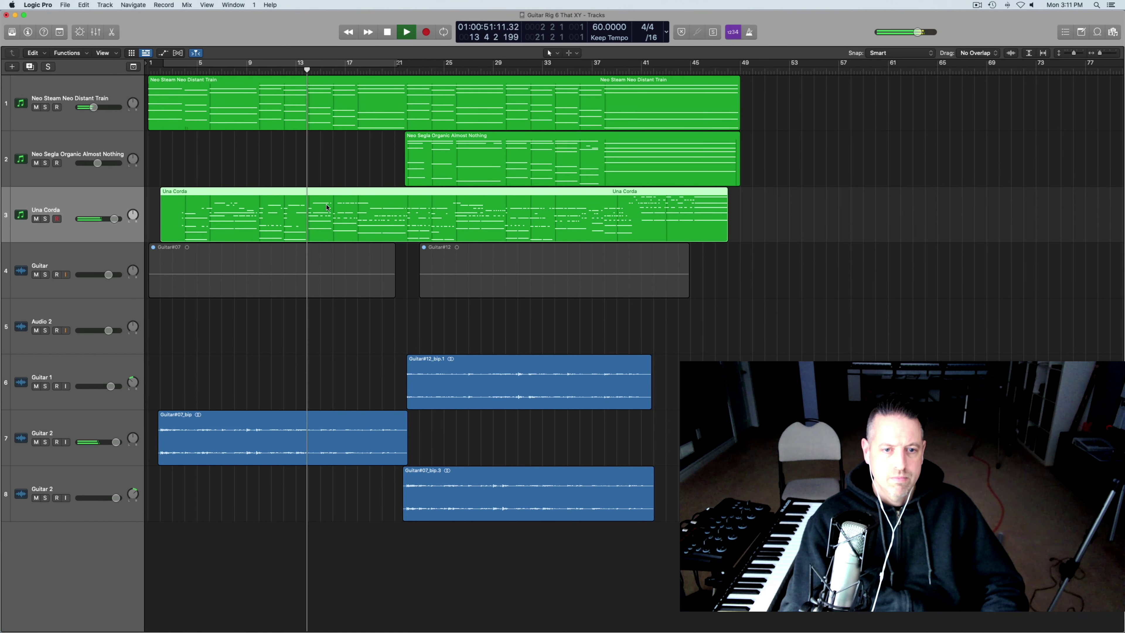
double_click(326, 207)
Follow the Una Corda notes in the Piano Roll from bar 14 to bar 20 as the arrangement plays
scroll(418, 364, right, 3)
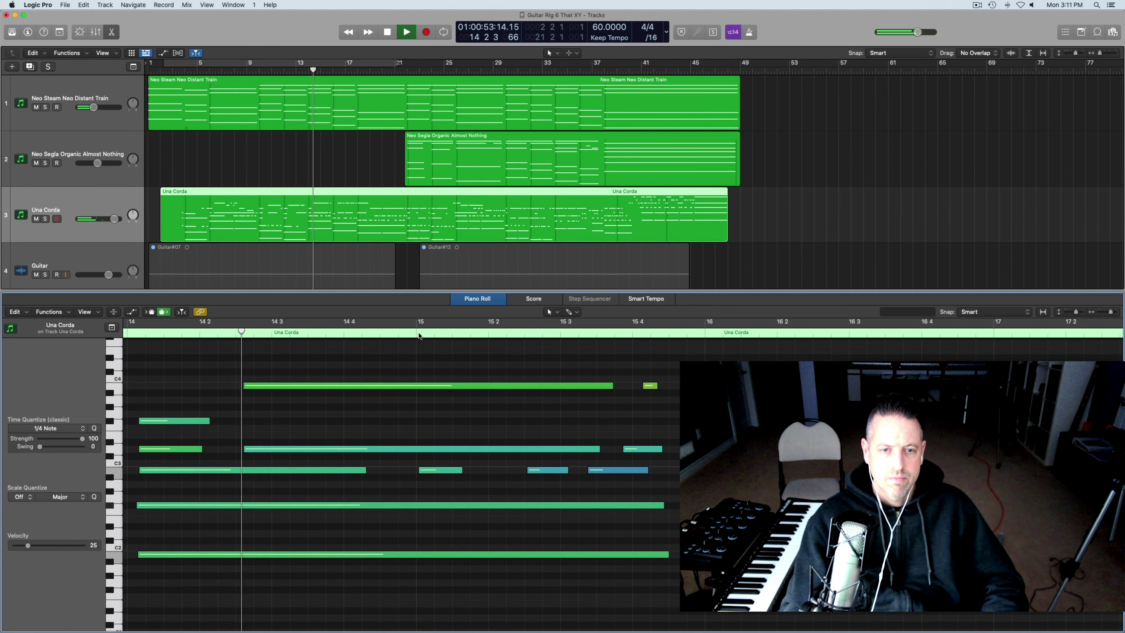
scroll(419, 364, right, 10)
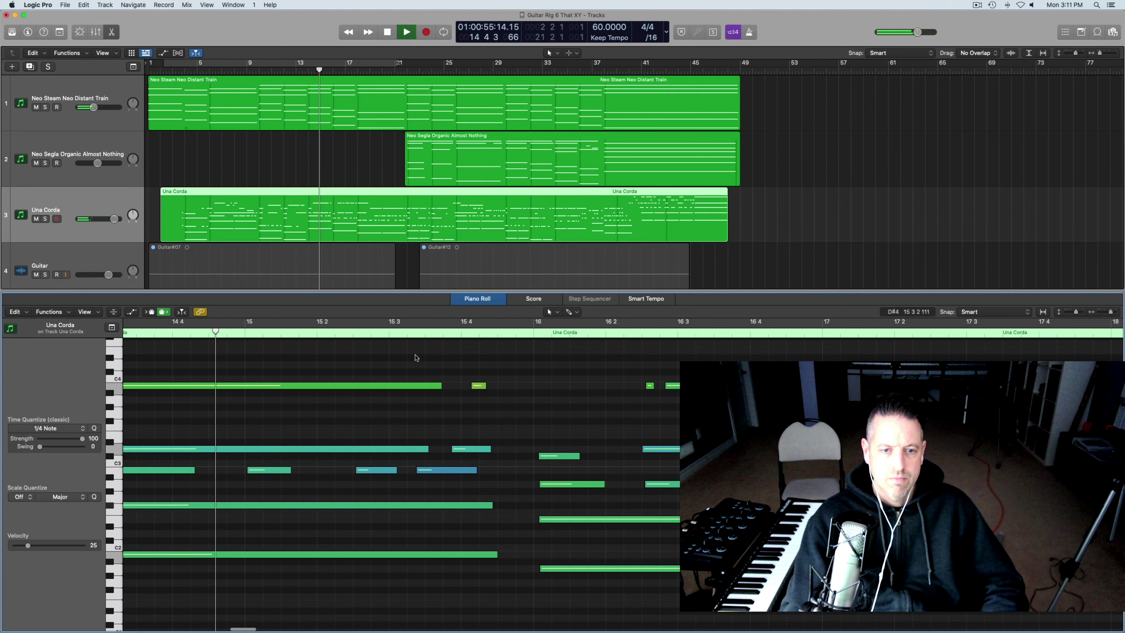
scroll(416, 358, right, 2)
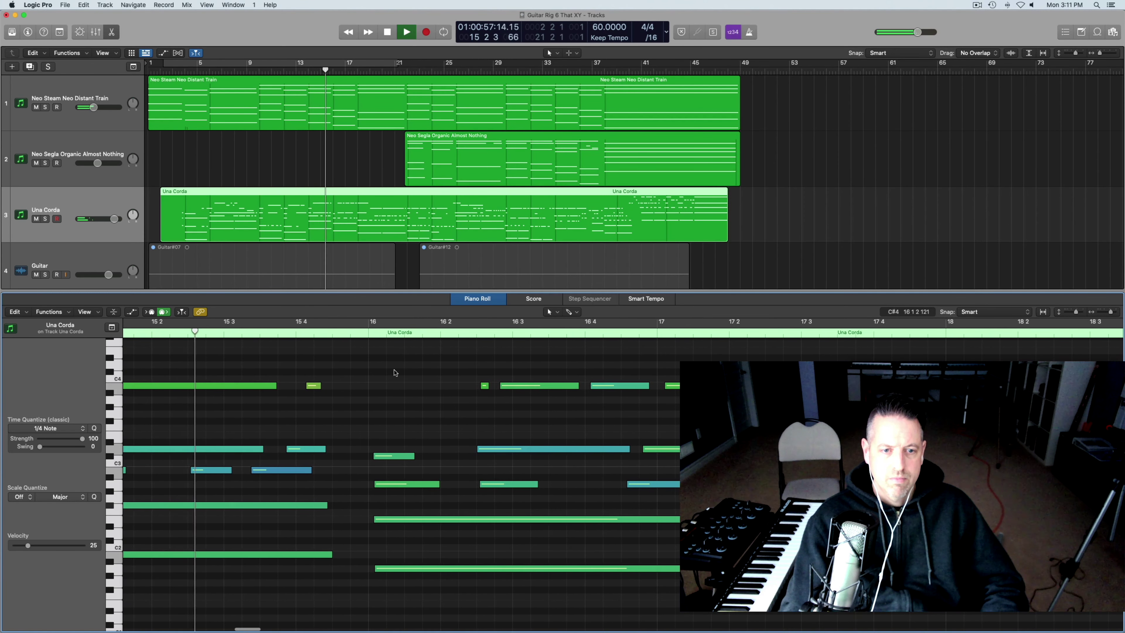
scroll(396, 372, right, 2)
scroll(397, 372, right, 9)
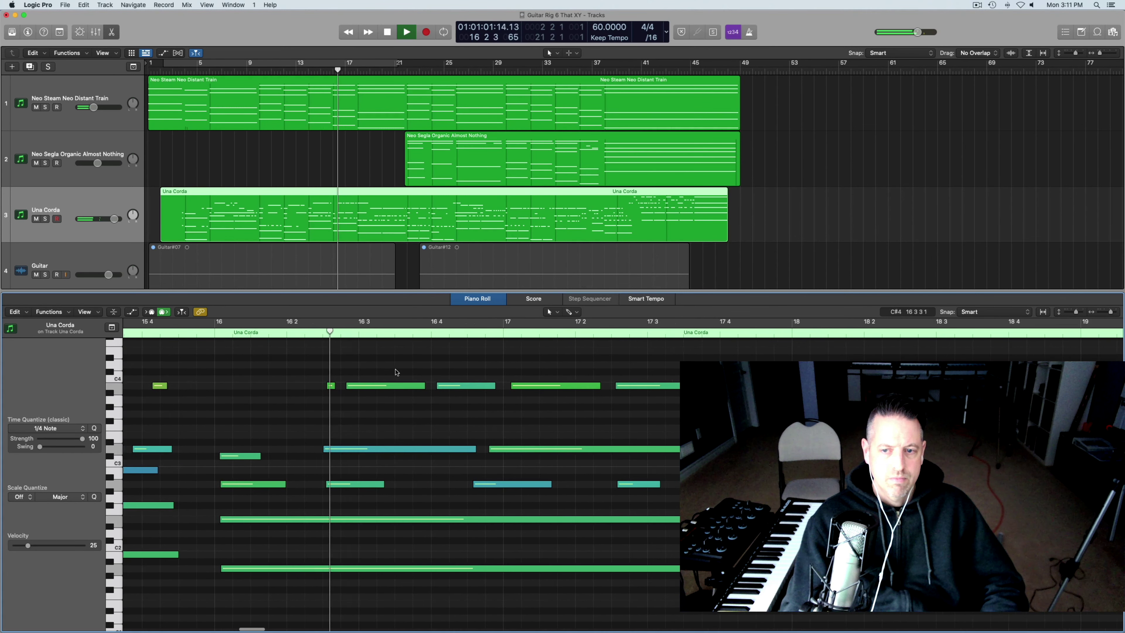
scroll(396, 372, right, 16)
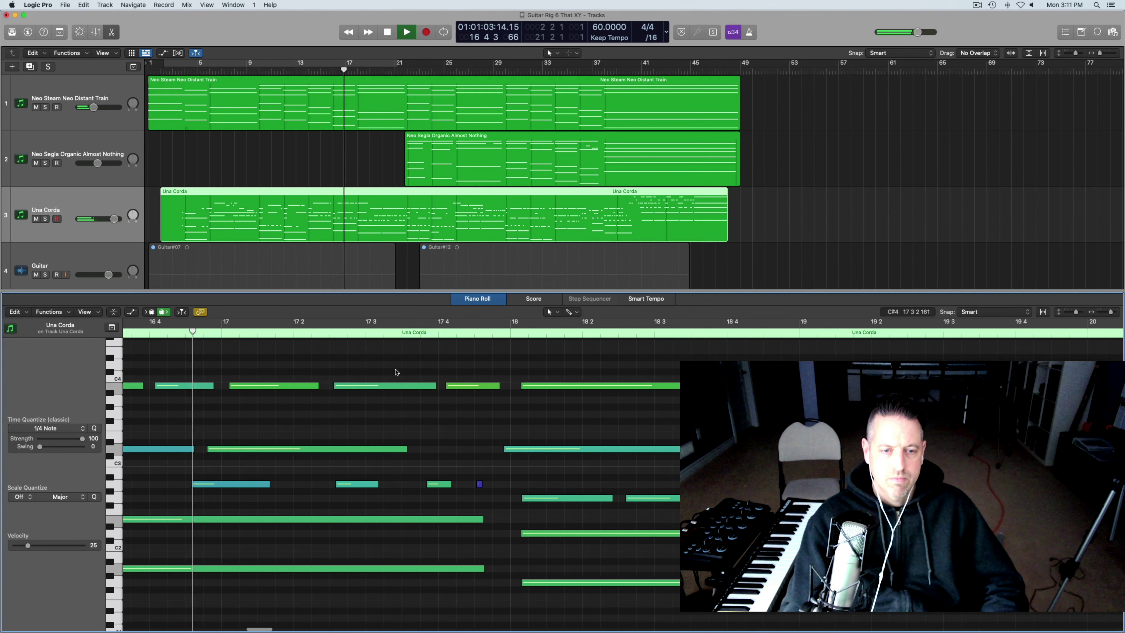
scroll(396, 372, right, 1)
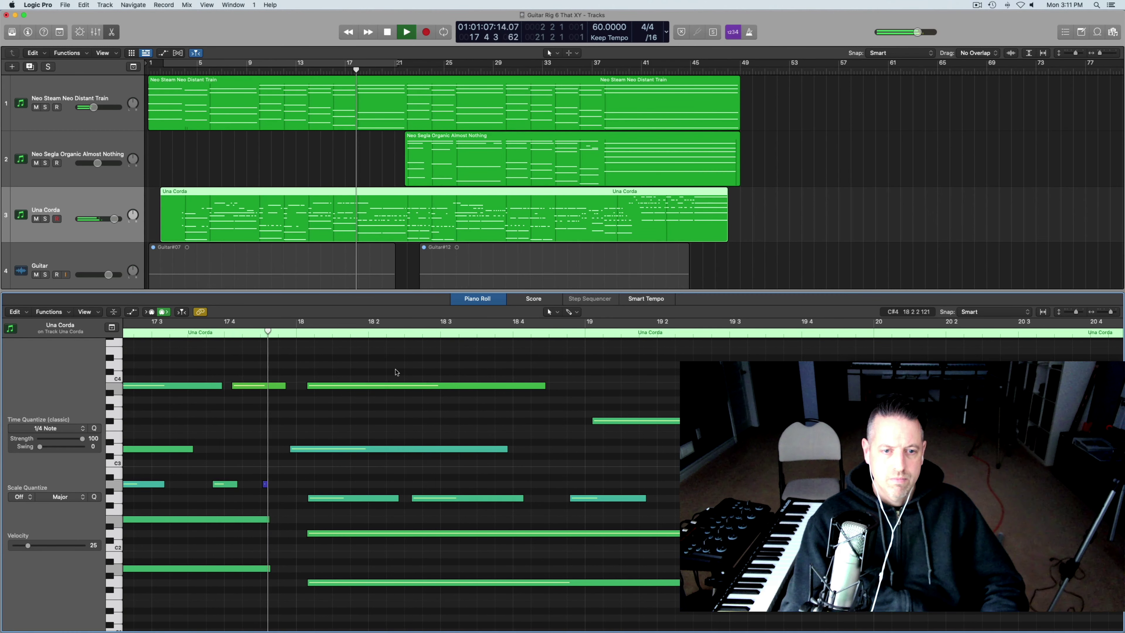
scroll(397, 372, right, 2)
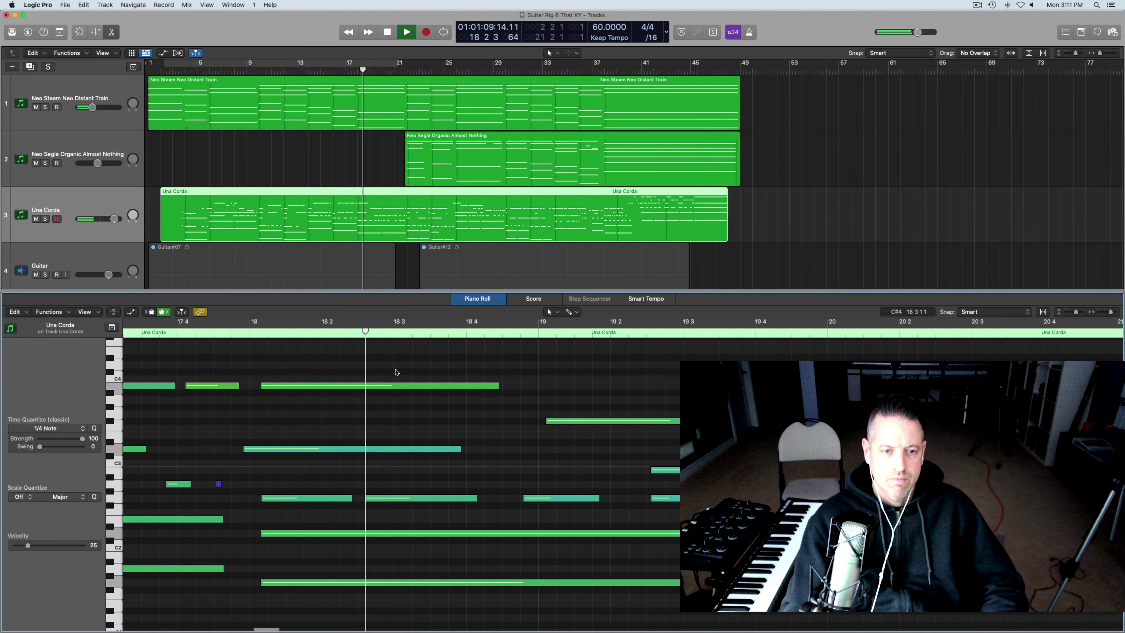
scroll(397, 372, right, 5)
scroll(397, 372, right, 5)
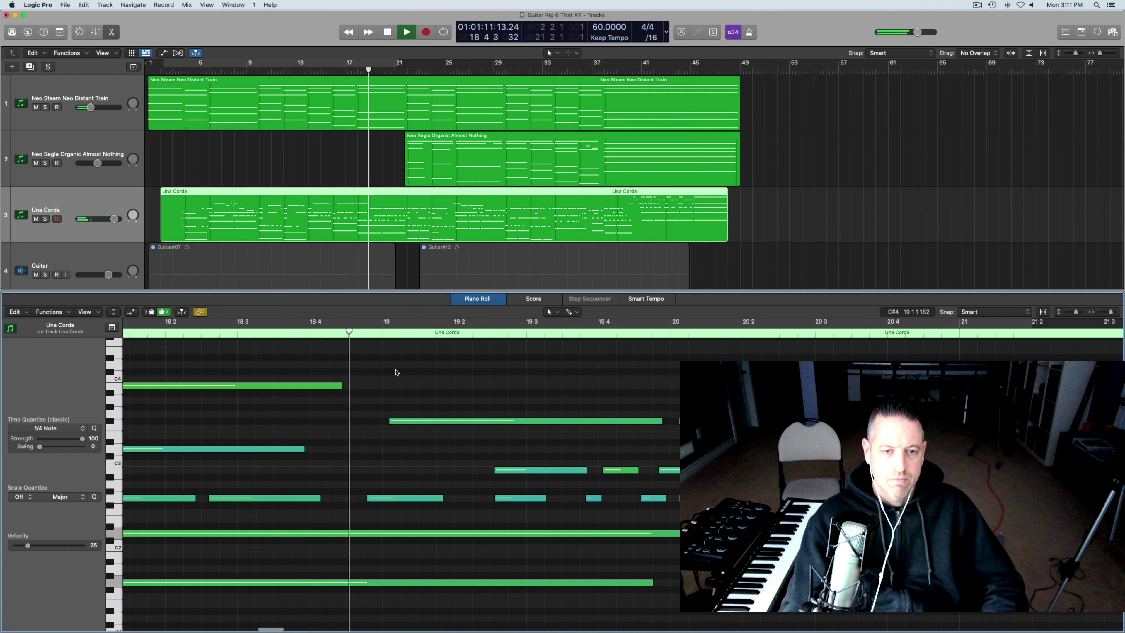
scroll(397, 372, right, 8)
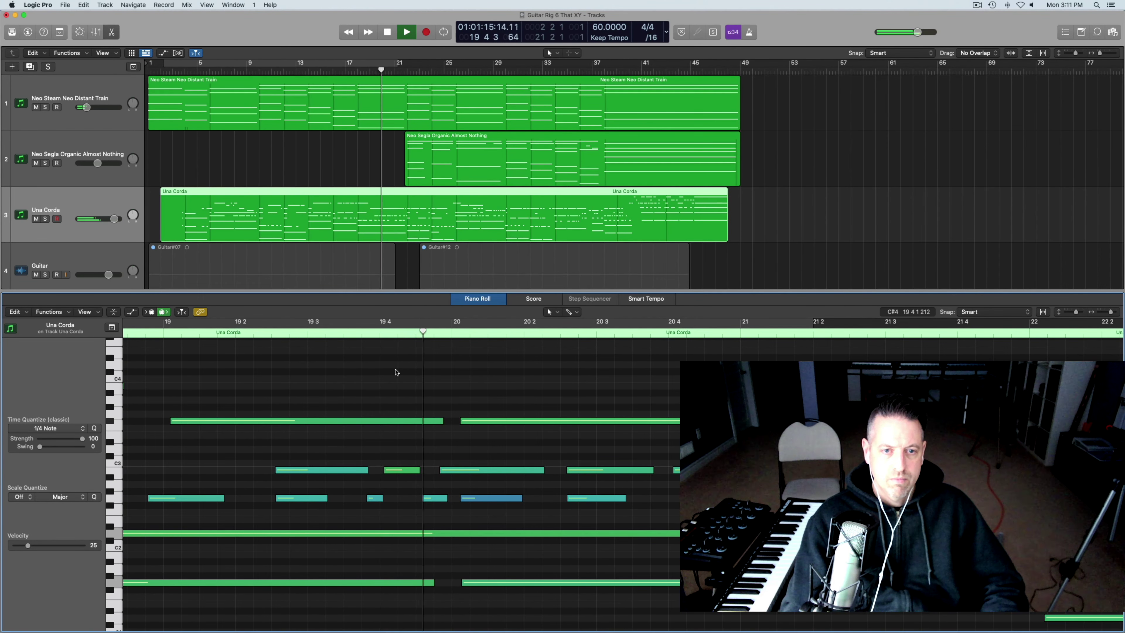
scroll(397, 373, right, 5)
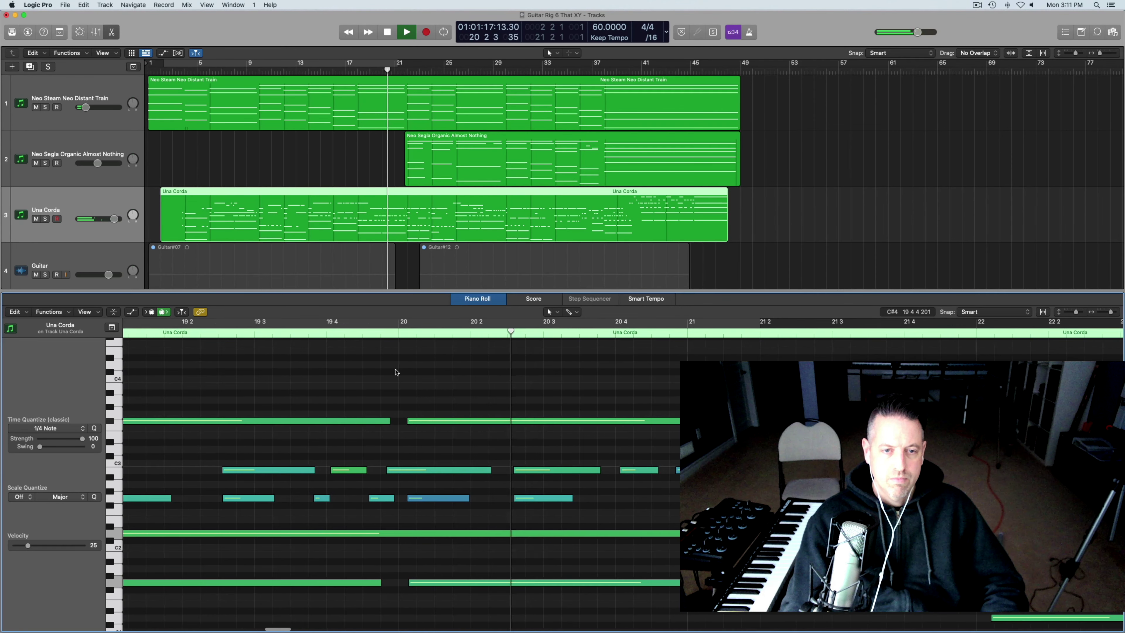
Close the Una Corda notes and show the Neo Segla Organic Almost Nothing region's notes in the Piano Roll during playback
key(e)
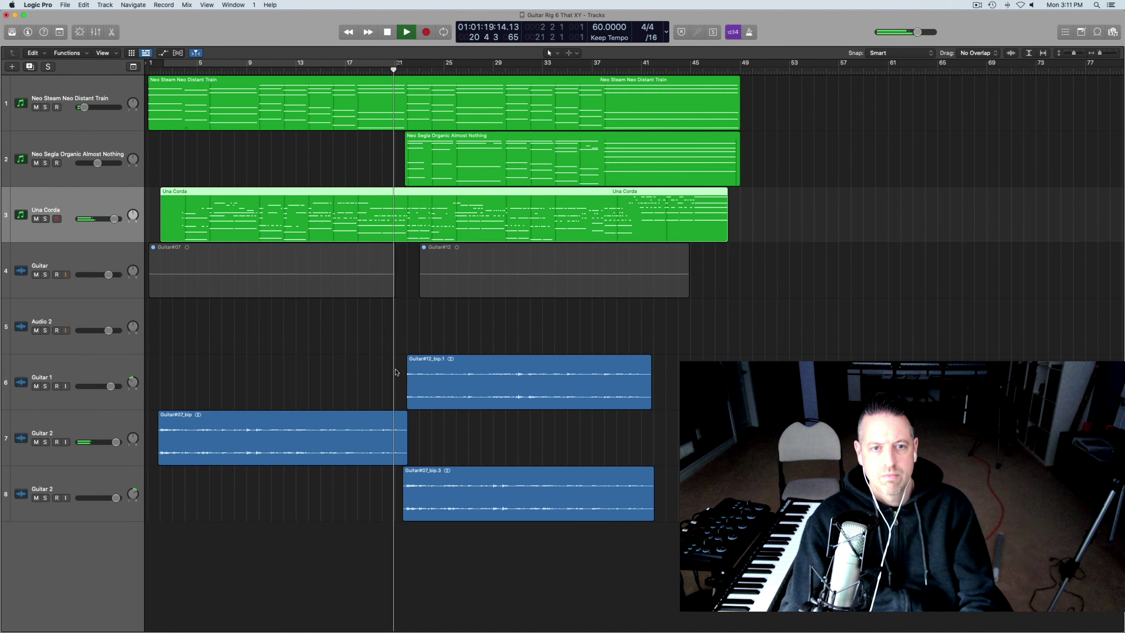
click(472, 164)
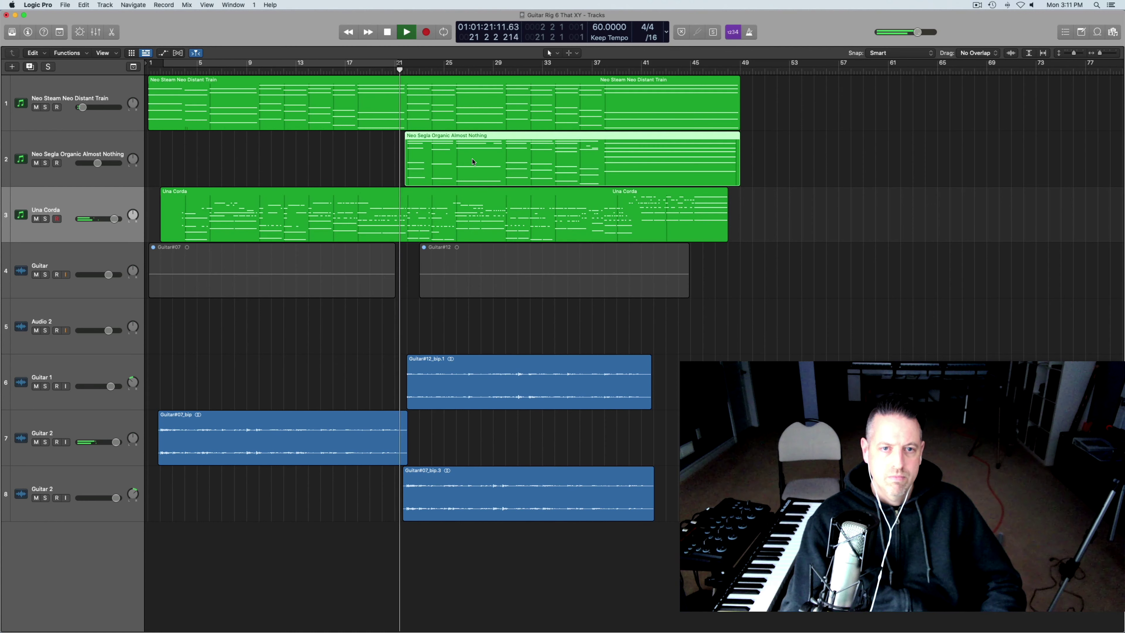
key(e)
scroll(452, 351, down, 2)
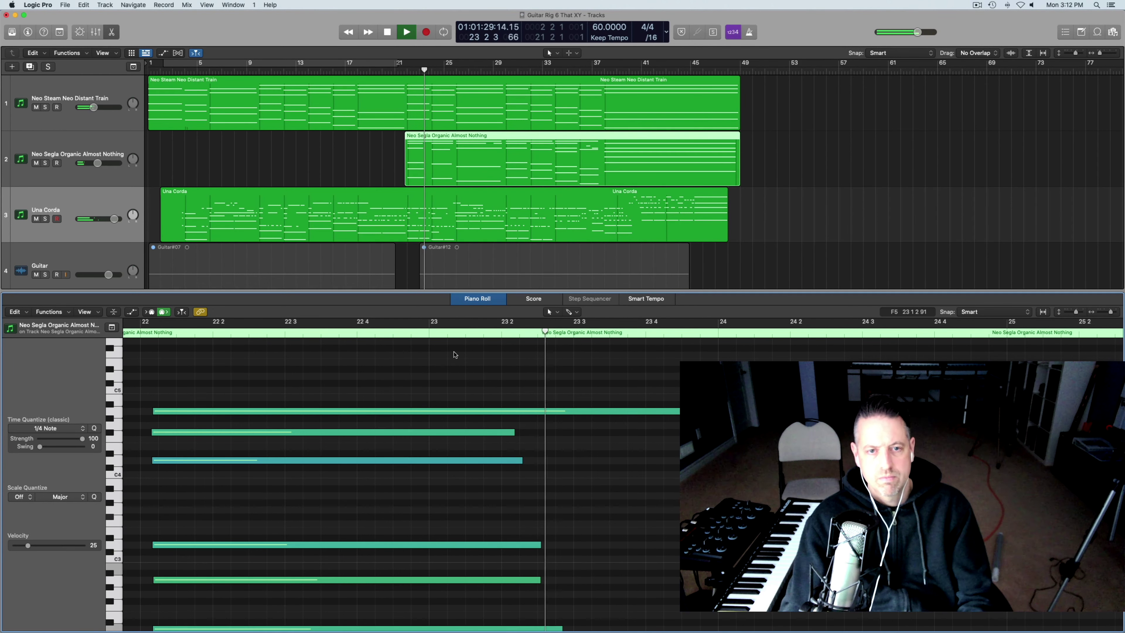
Replace the Piano Roll with the mixer, display track automation, and review the lanes from Neo Steam down to the last guitar track
key(x)
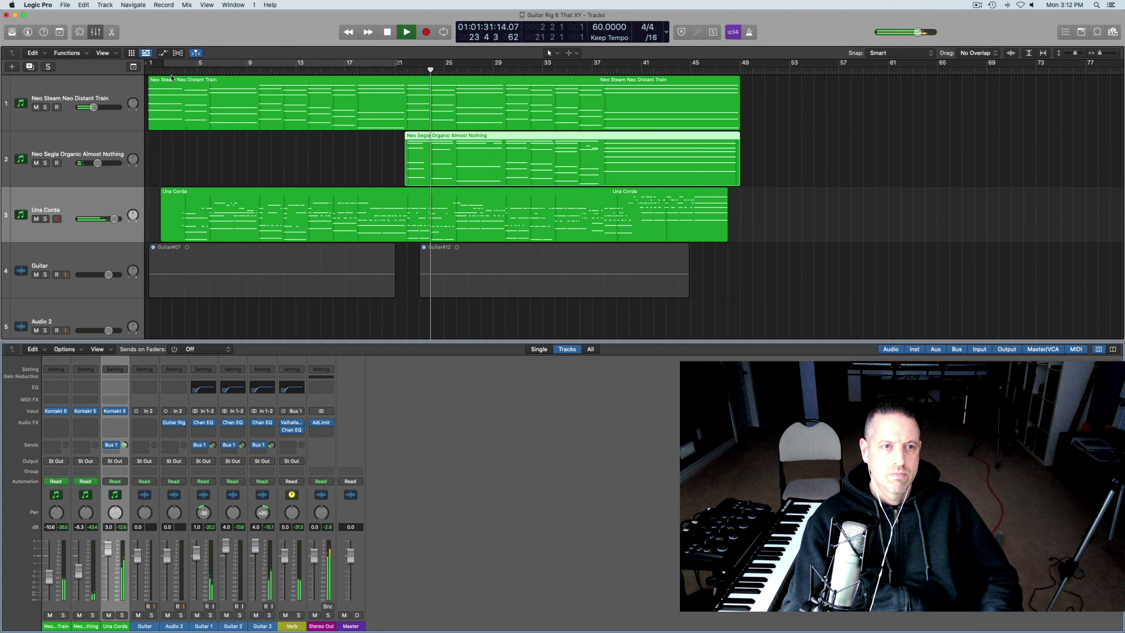
click(164, 54)
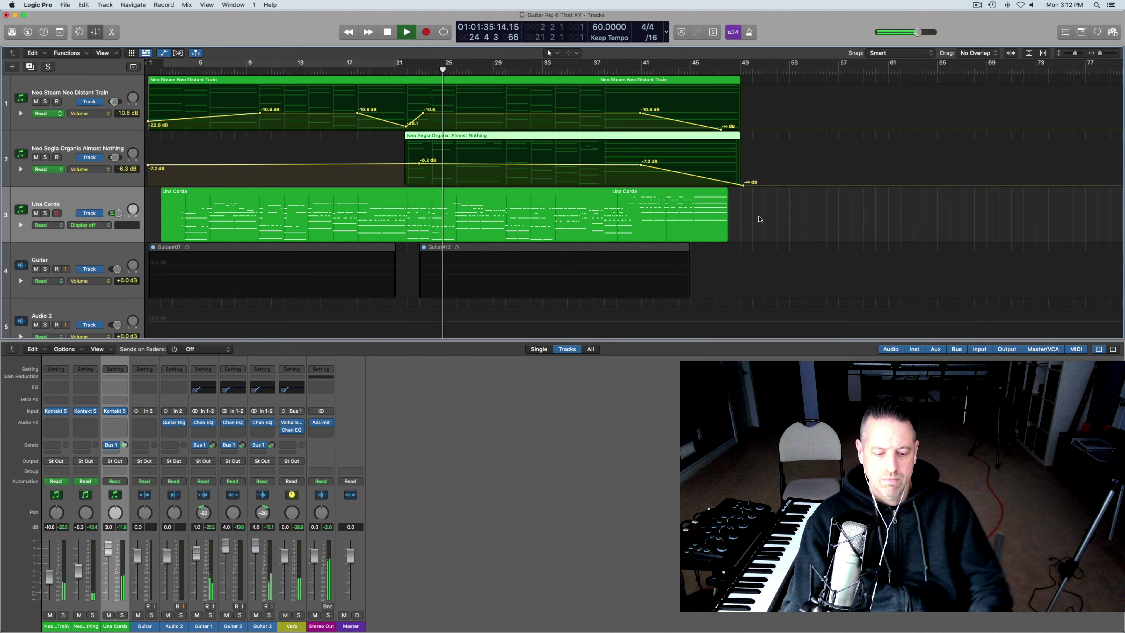
scroll(760, 244, down, 1)
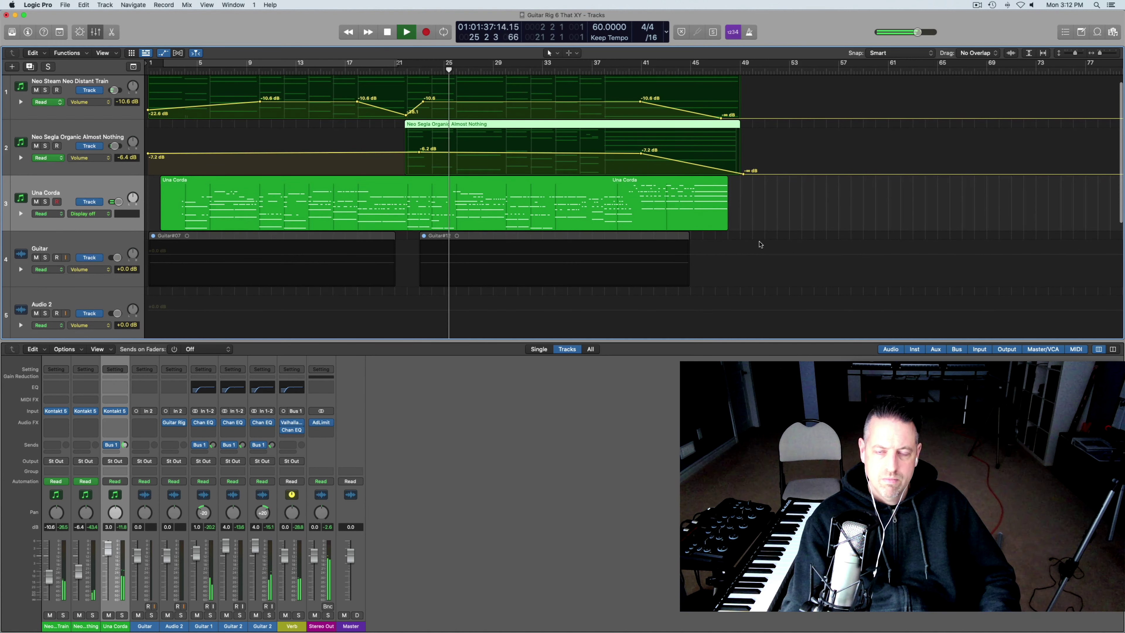
scroll(760, 244, down, 1)
scroll(761, 244, down, 1)
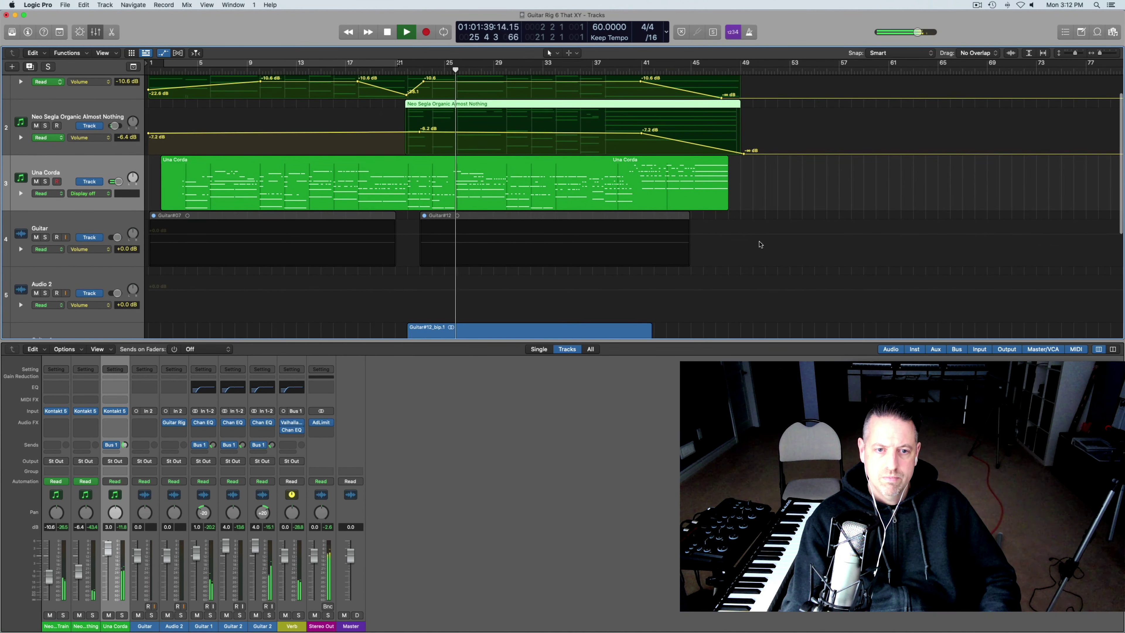
scroll(760, 244, down, 3)
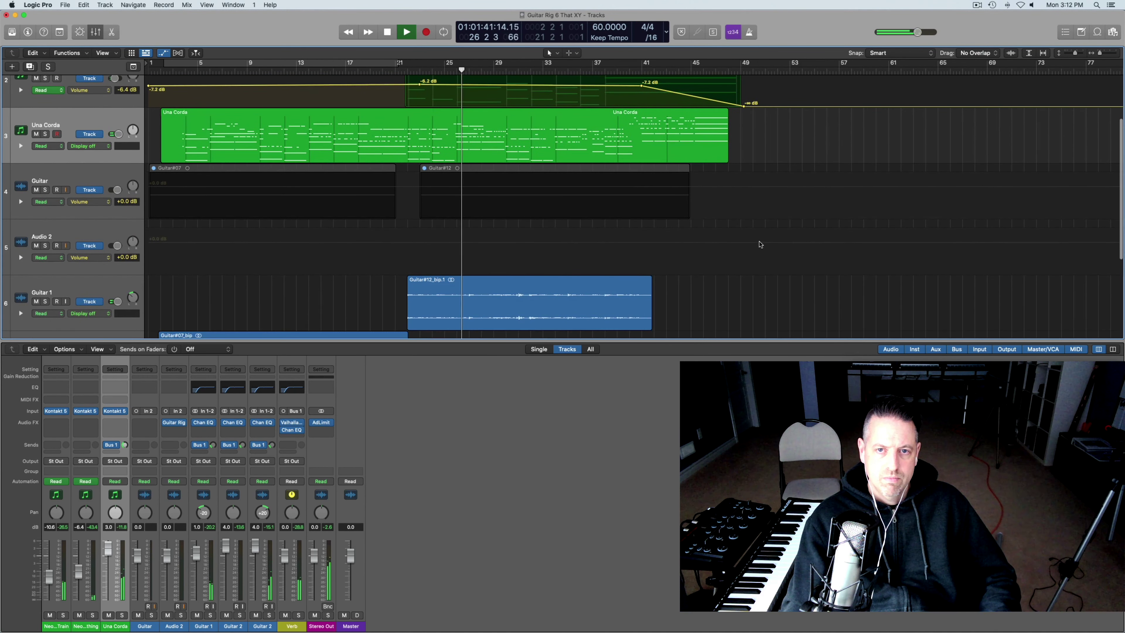
scroll(760, 244, down, 4)
scroll(760, 244, down, 5)
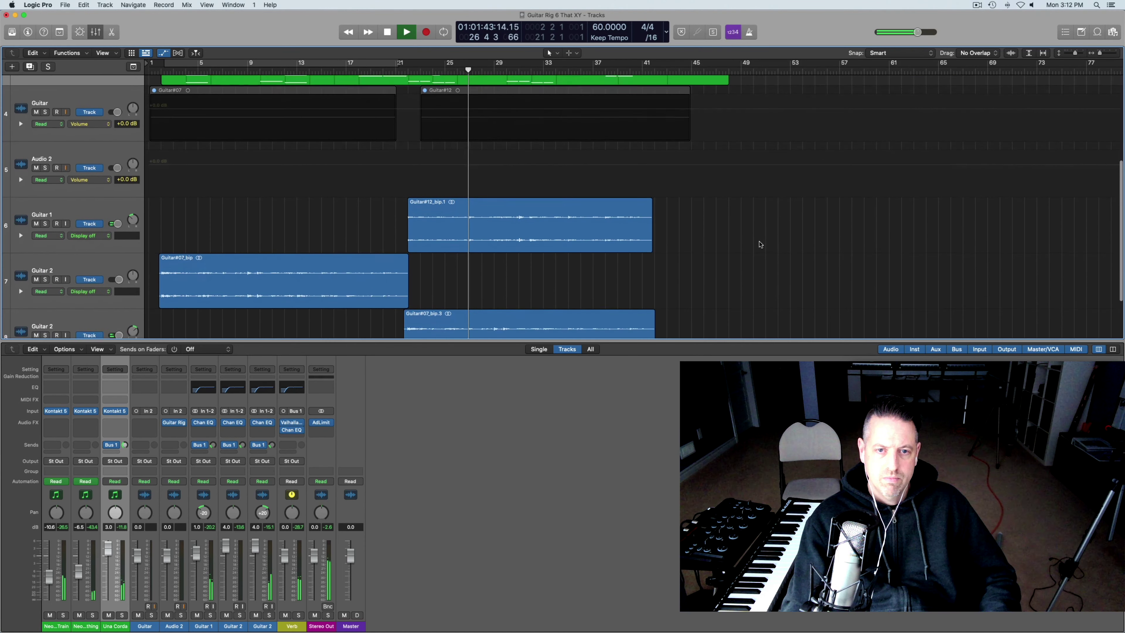
scroll(760, 244, down, 1)
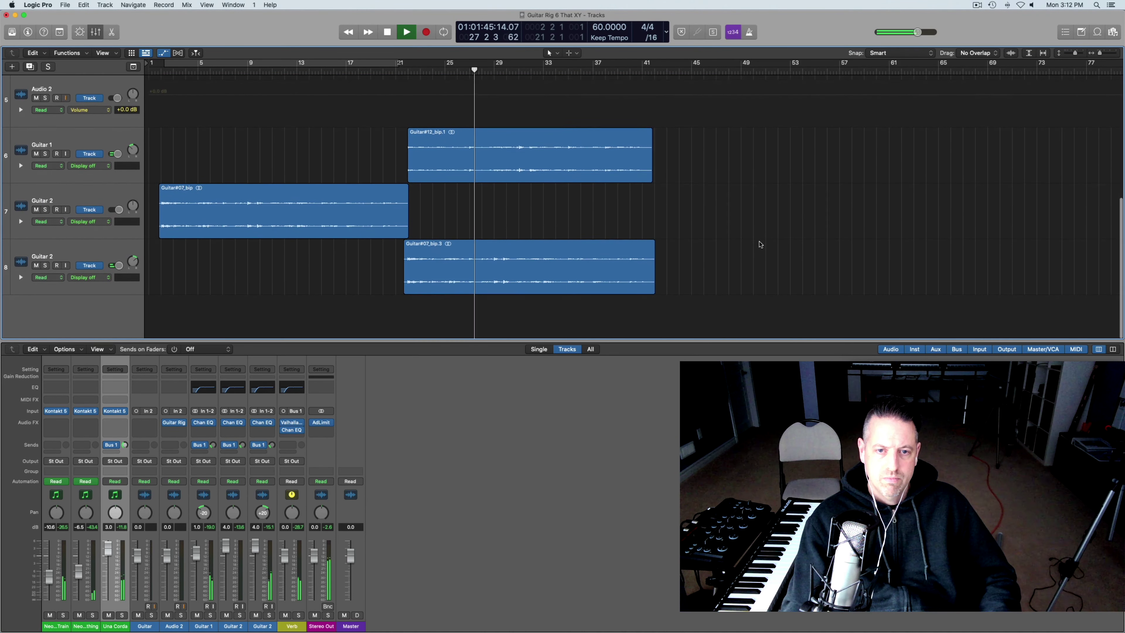
scroll(760, 244, up, 9)
scroll(760, 244, up, 7)
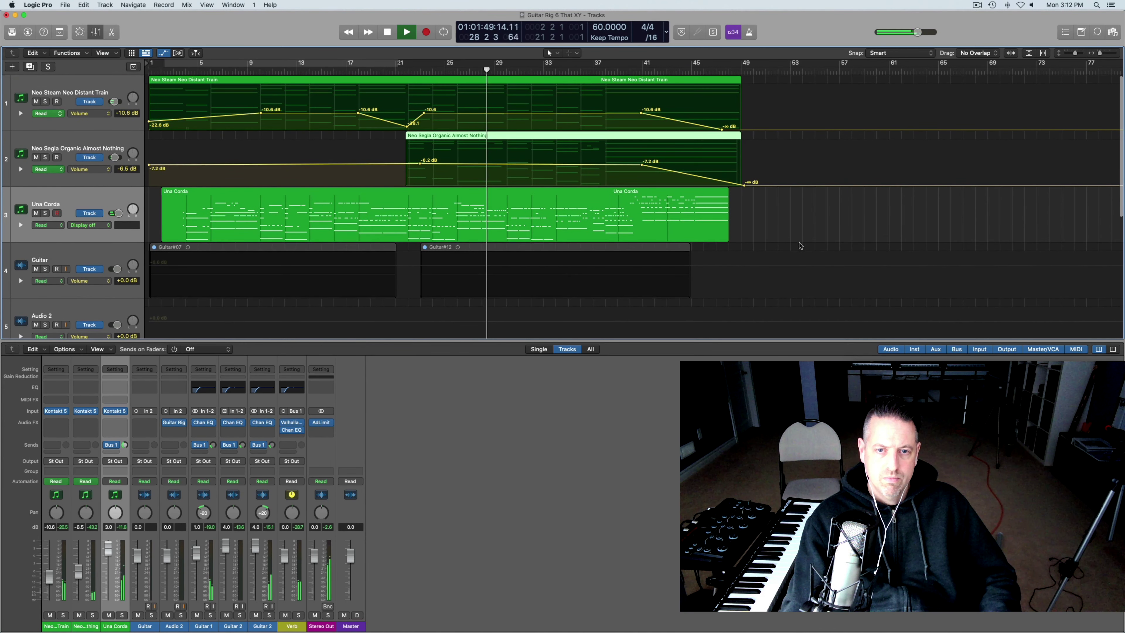
Examine the arrangement's lanes down to the guitar regions and back to the Neo Steam volume automation while playback continues
scroll(799, 247, right, 2)
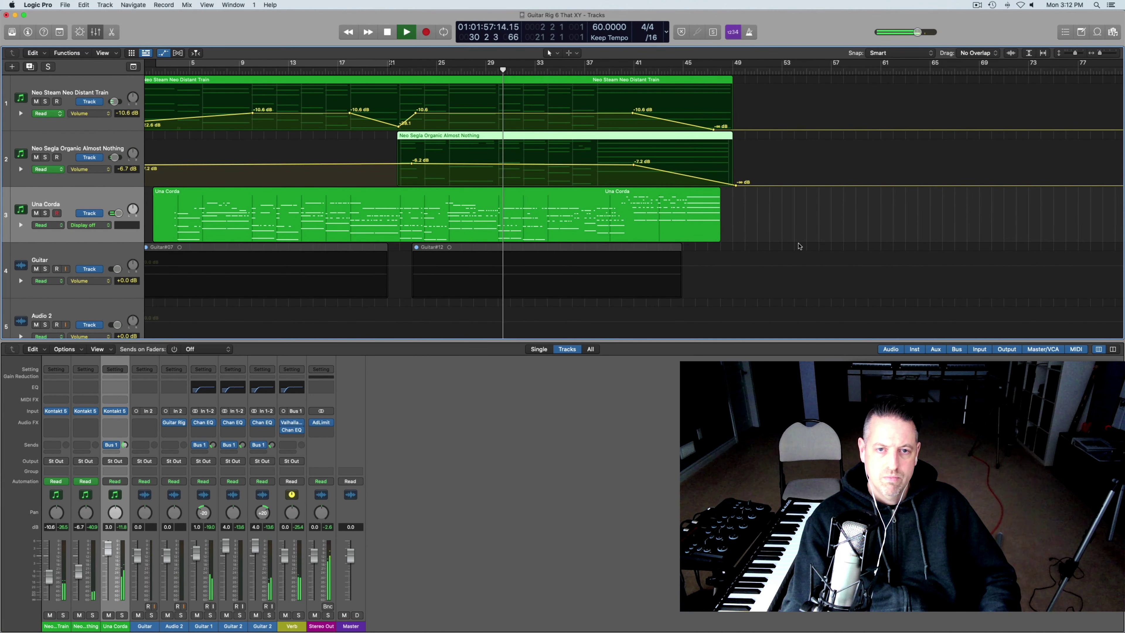
scroll(799, 246, down, 2)
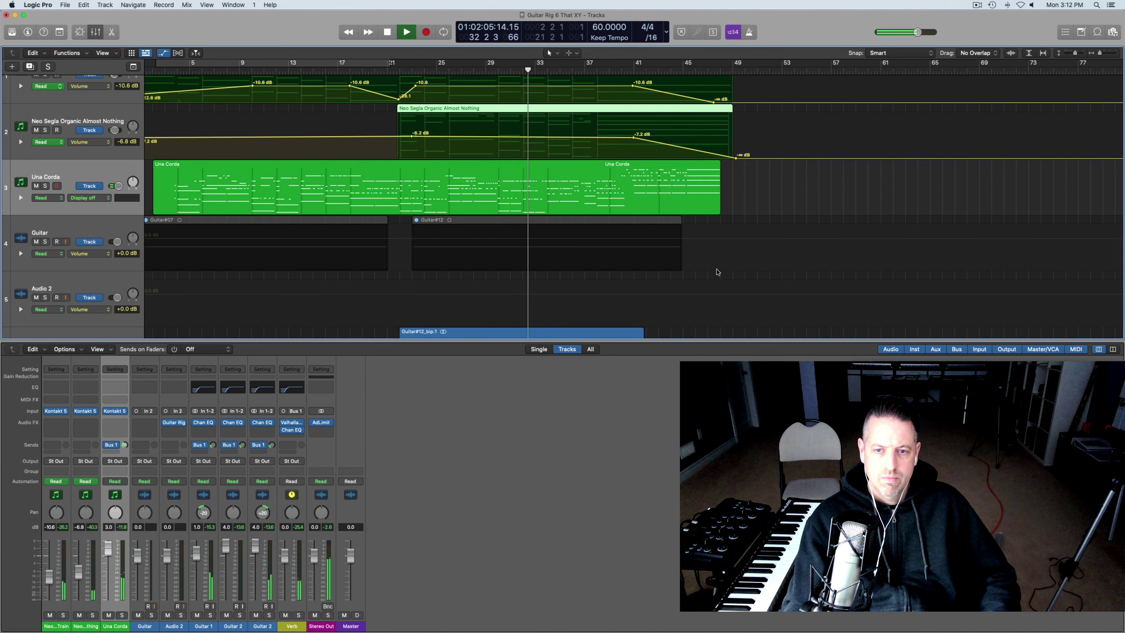
scroll(738, 265, down, 4)
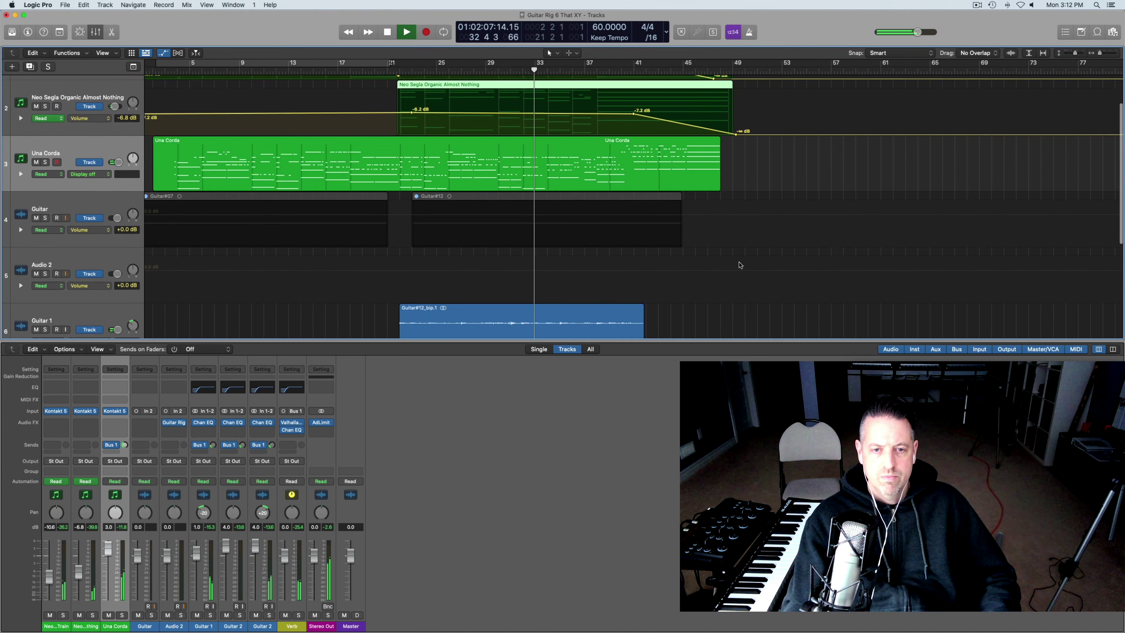
scroll(738, 265, down, 2)
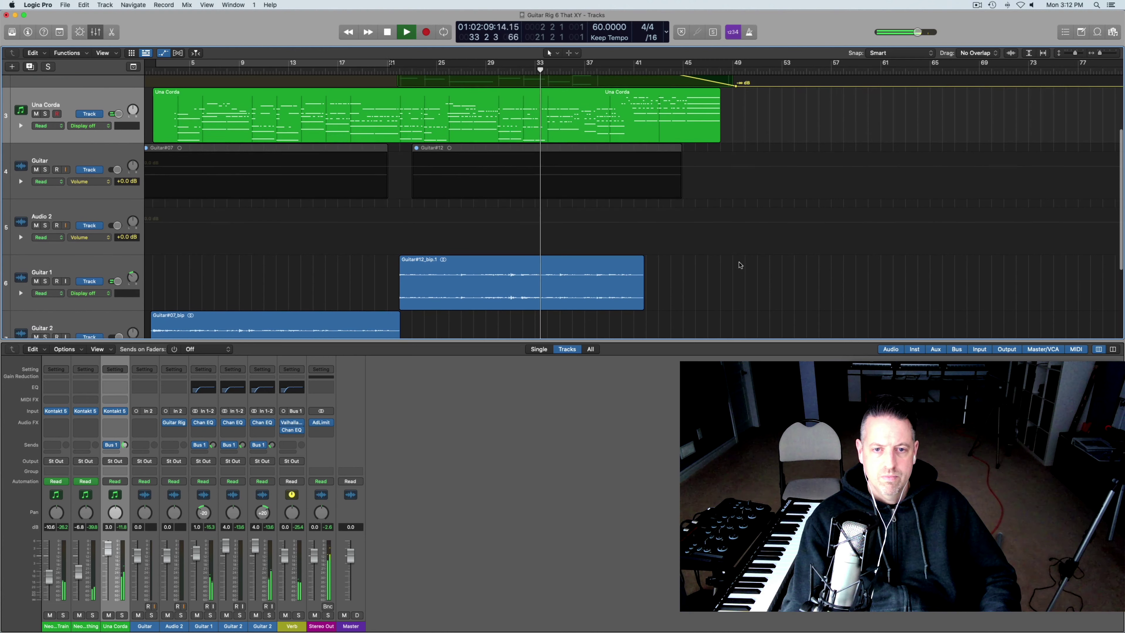
scroll(739, 266, down, 2)
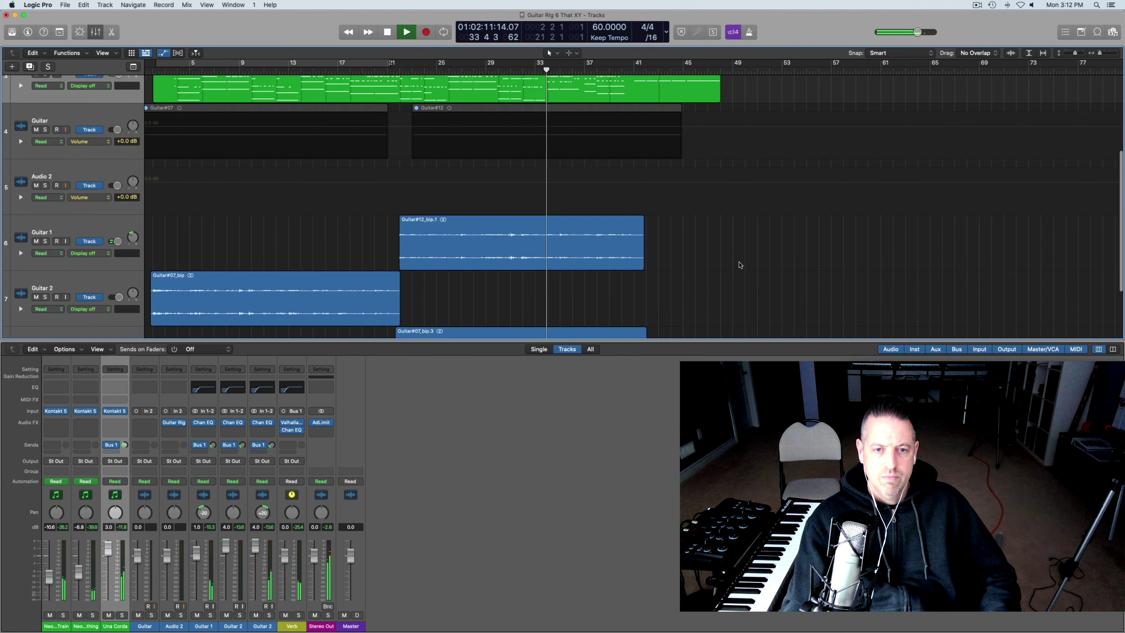
scroll(739, 265, down, 3)
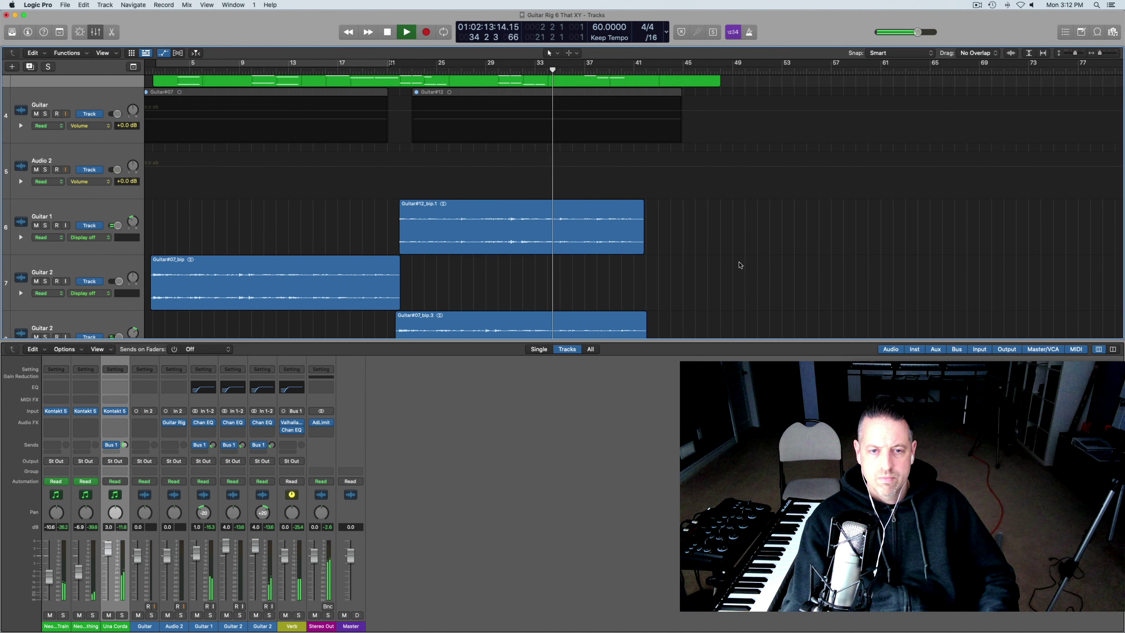
scroll(738, 265, down, 1)
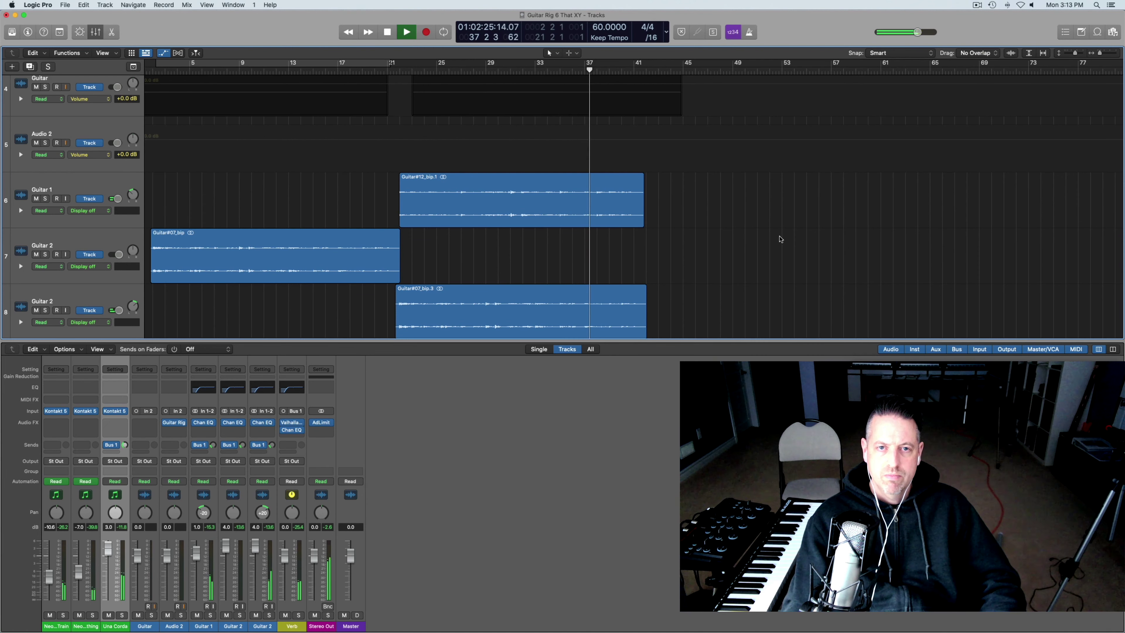
scroll(780, 240, down, 2)
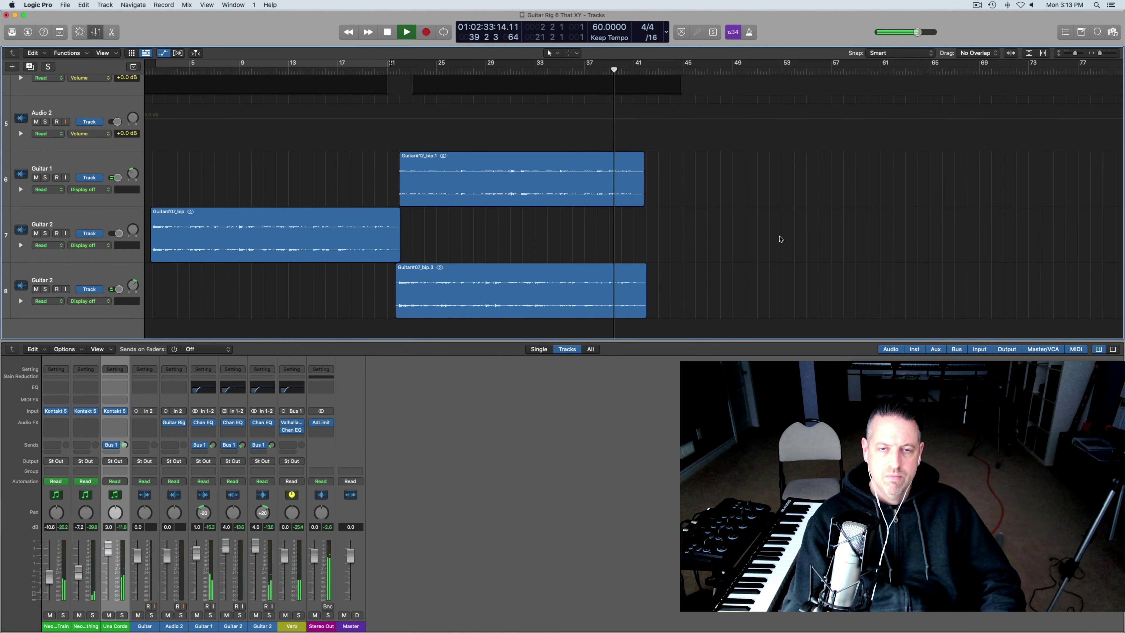
scroll(781, 240, down, 1)
scroll(781, 239, up, 5)
scroll(780, 239, up, 3)
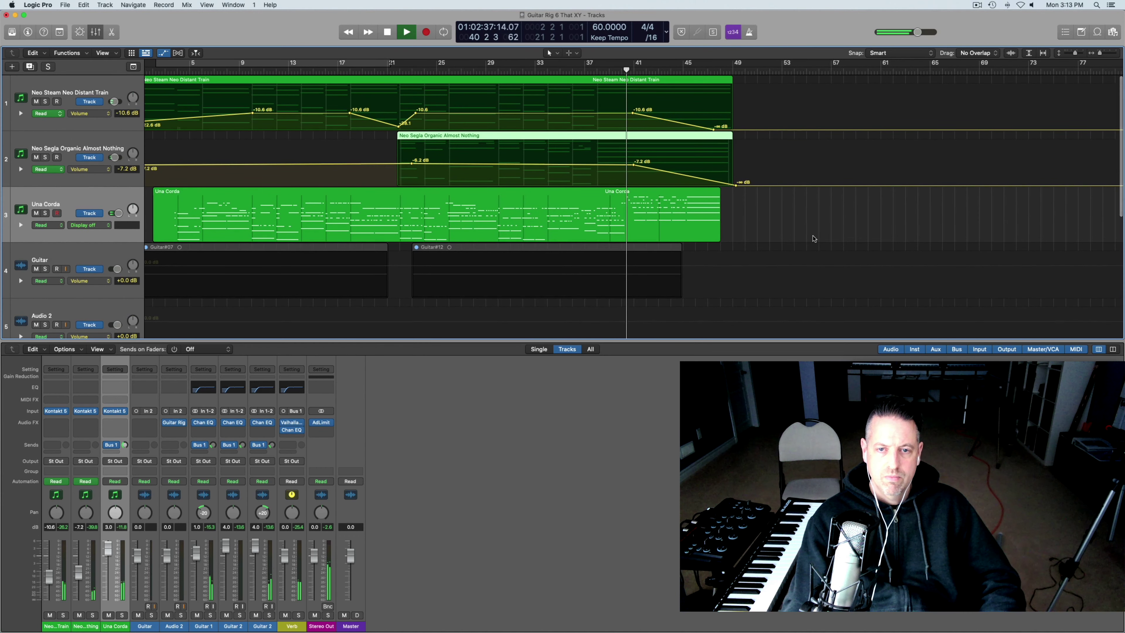
Follow the closing volume fade-outs on the Neo Steam and Neo Segla tracks as playback nears the end
scroll(814, 238, right, 2)
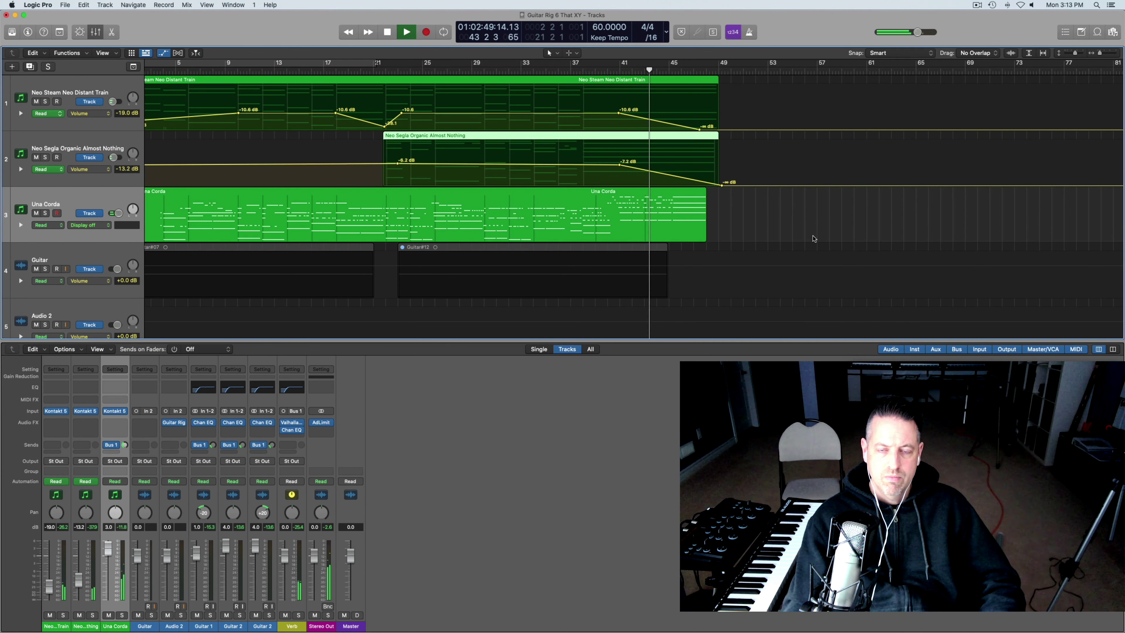
scroll(813, 239, right, 2)
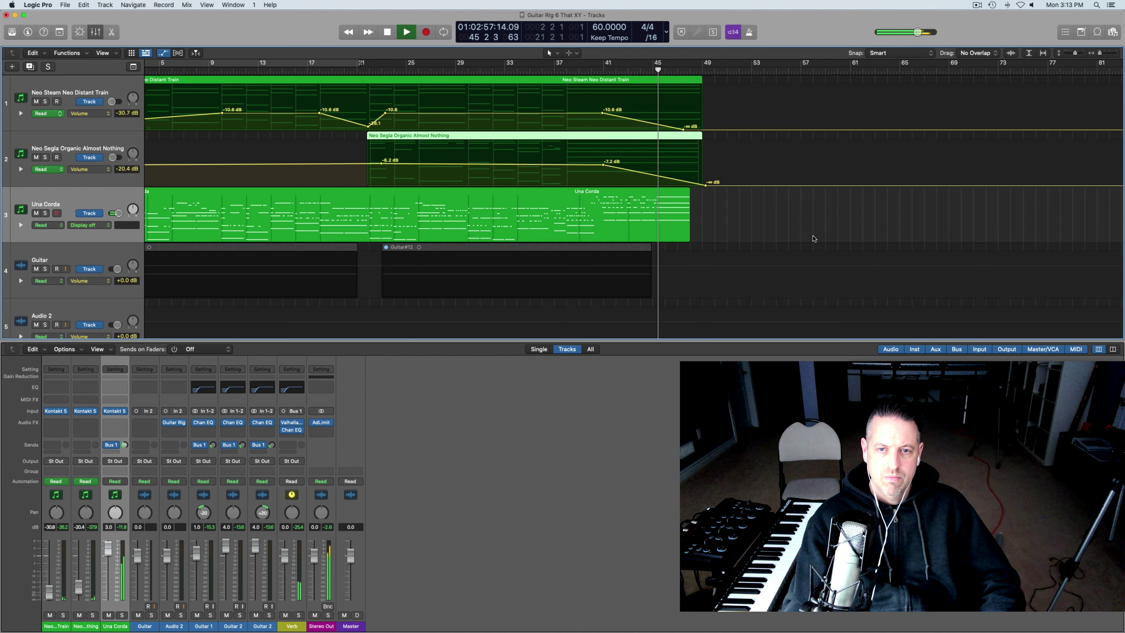
scroll(811, 238, right, 3)
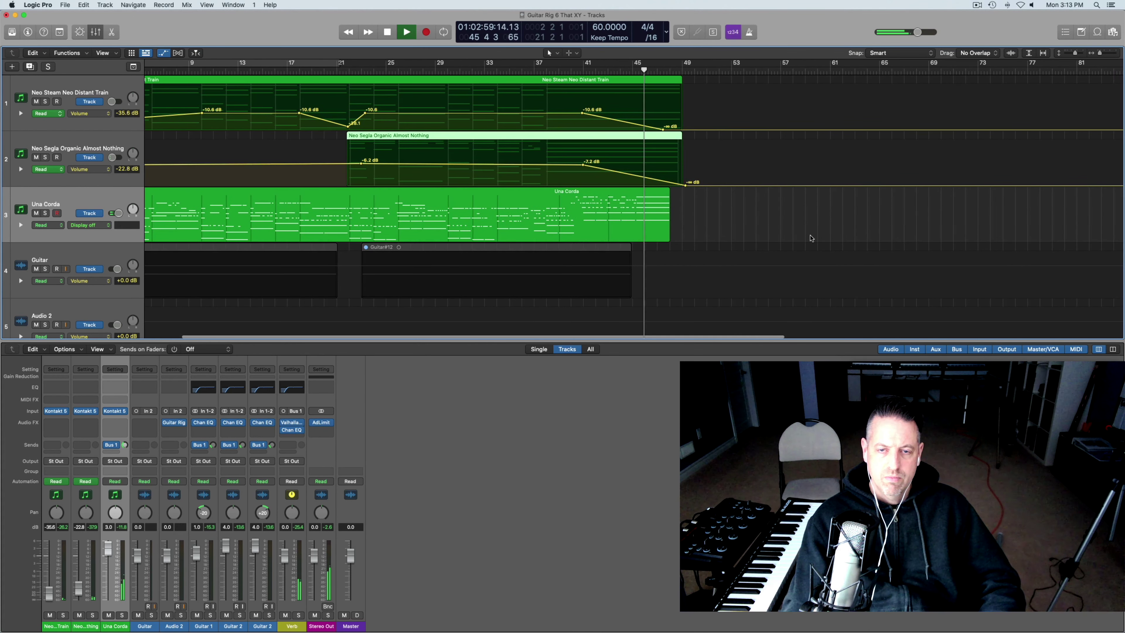